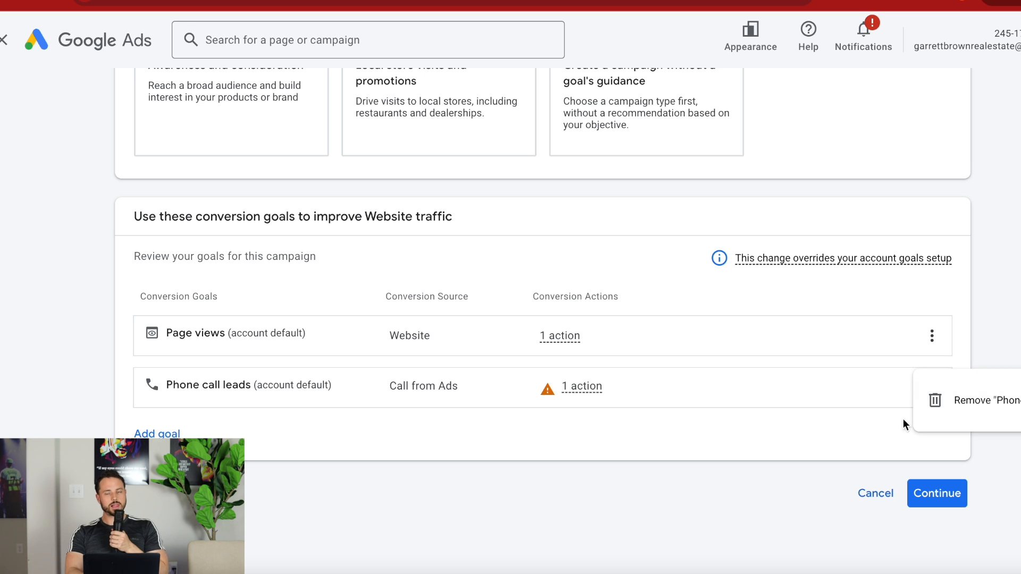
Remove the Phone call leads conversion goal from the campaign and continue to the campaign type selection.
click(939, 403)
click(707, 356)
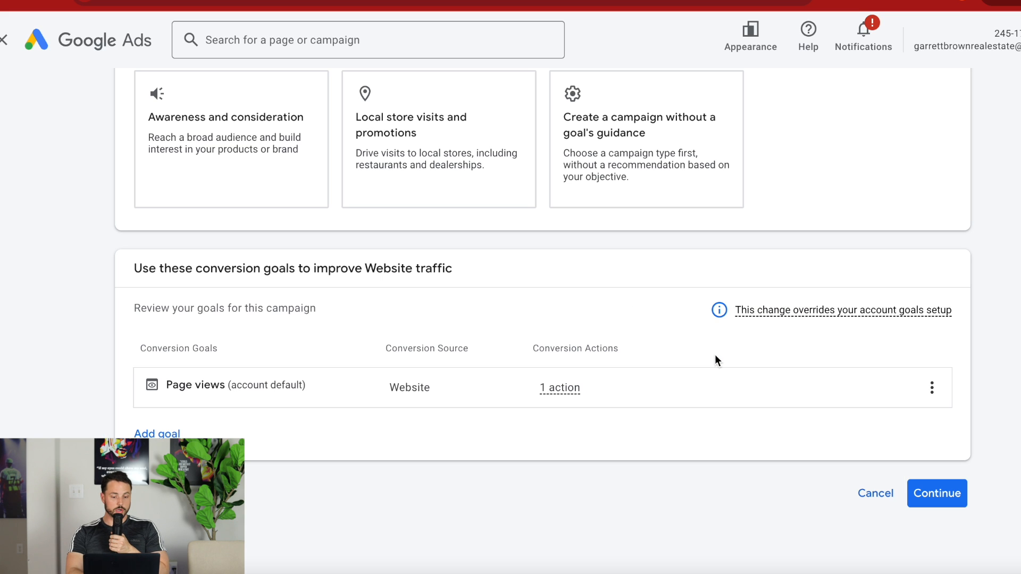
click(920, 493)
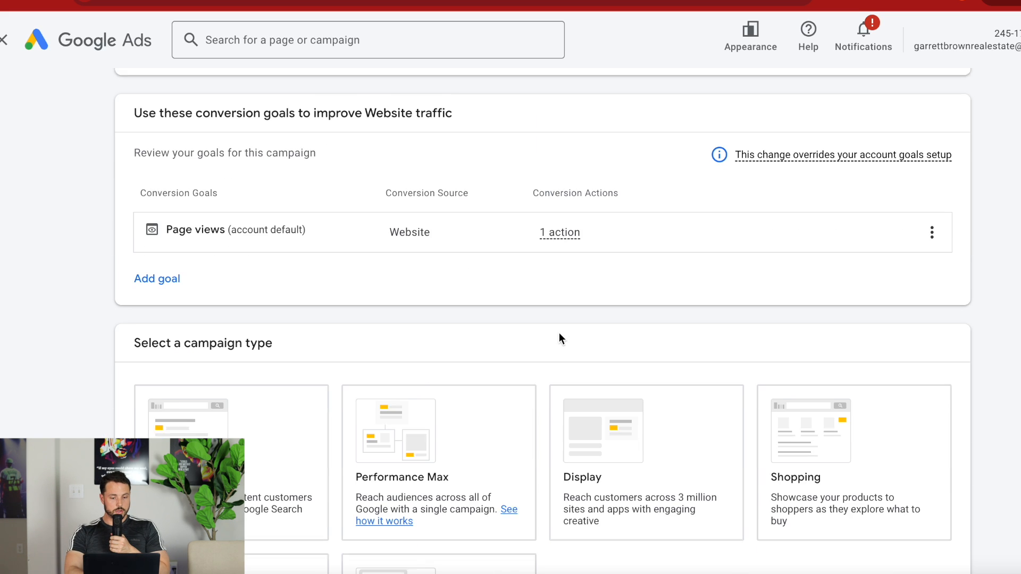
Choose Search as the campaign type.
scroll(559, 338, down, 1)
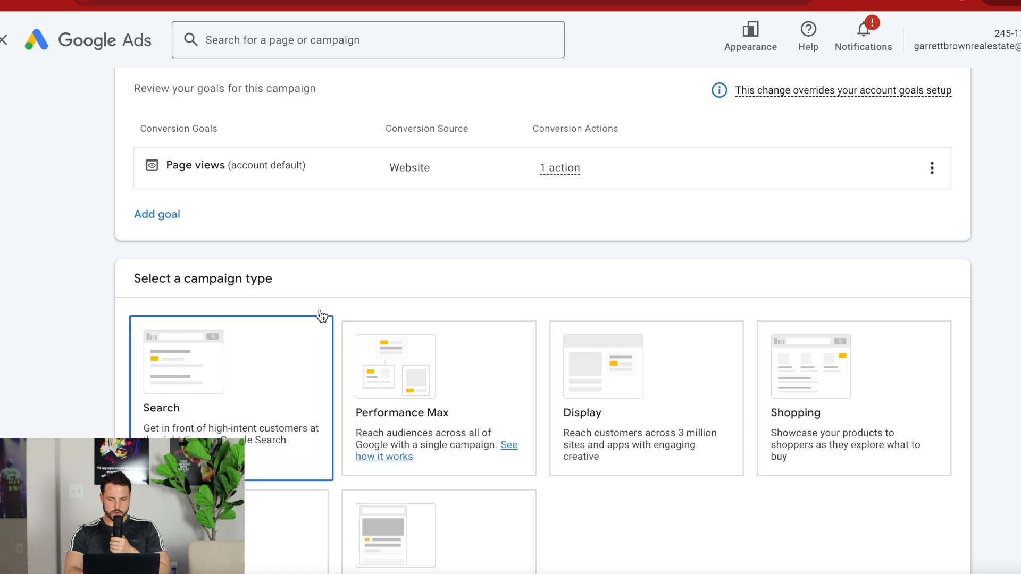
scroll(405, 242, down, 1)
scroll(405, 242, down, 2)
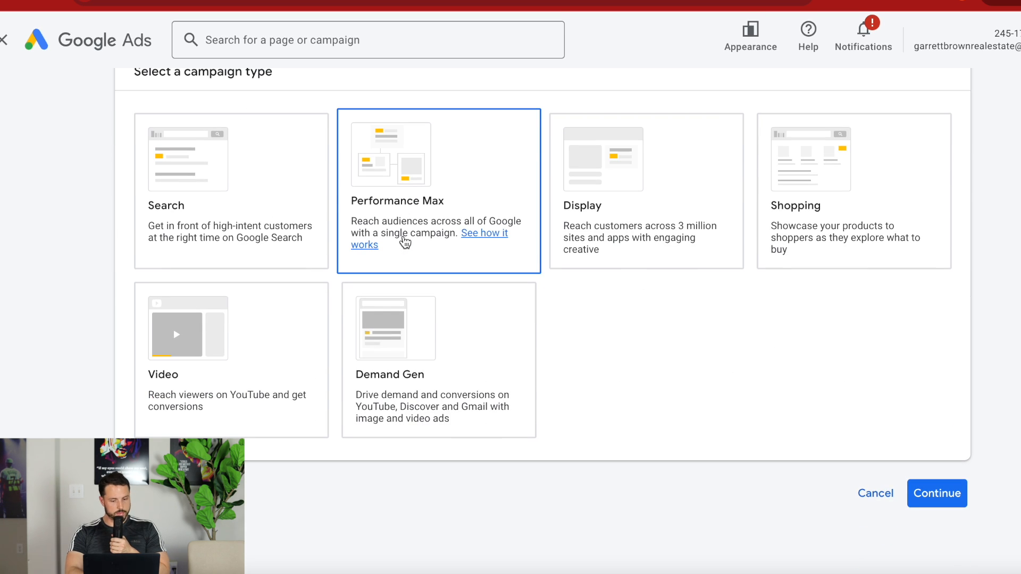
click(205, 201)
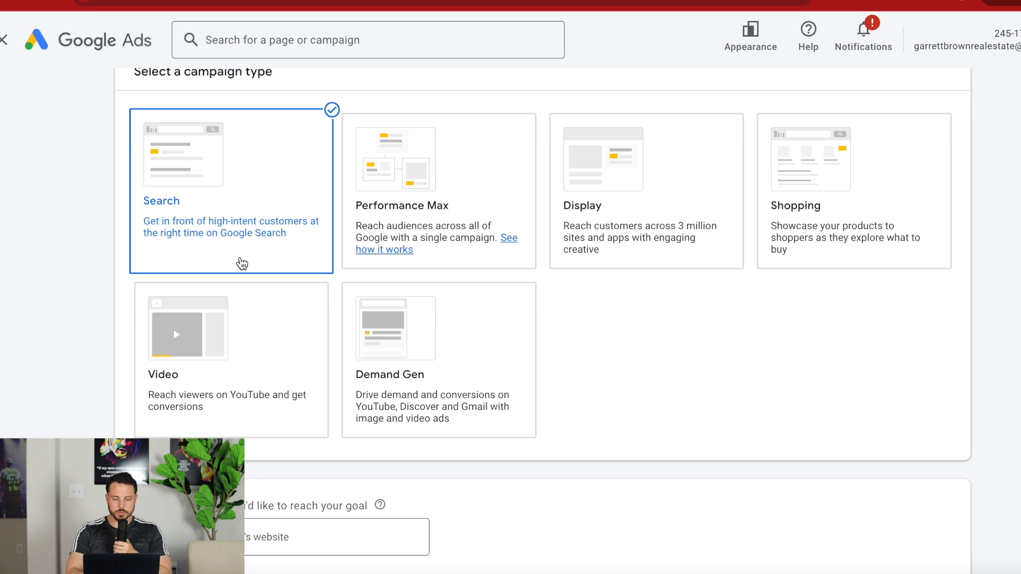
text(m)
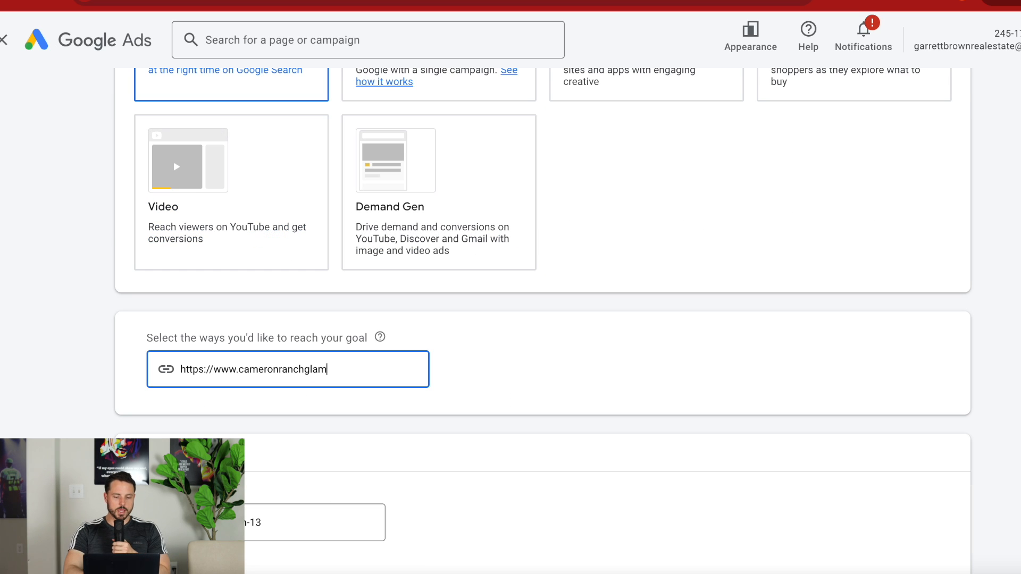
text(ping.com)
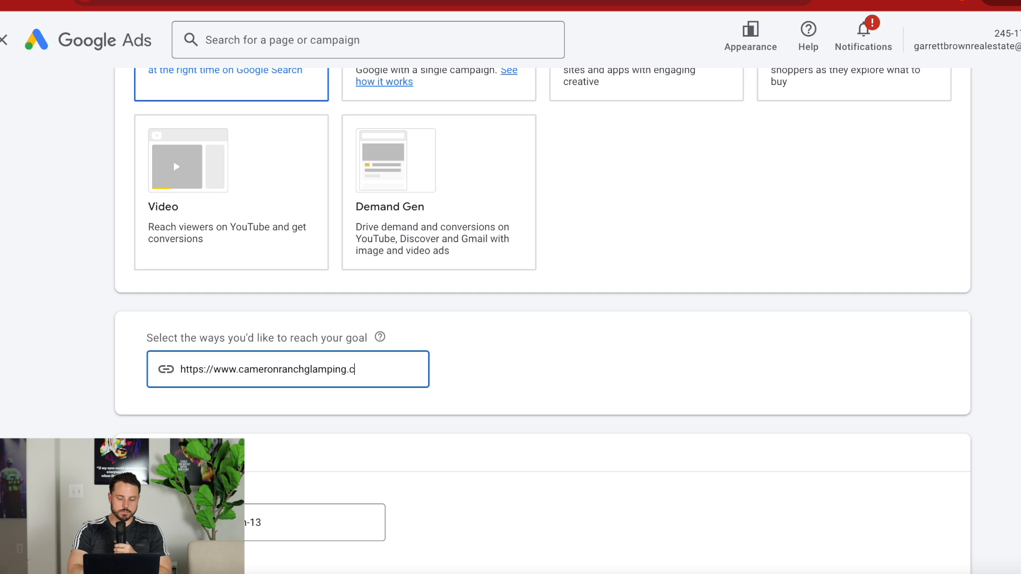
click(493, 384)
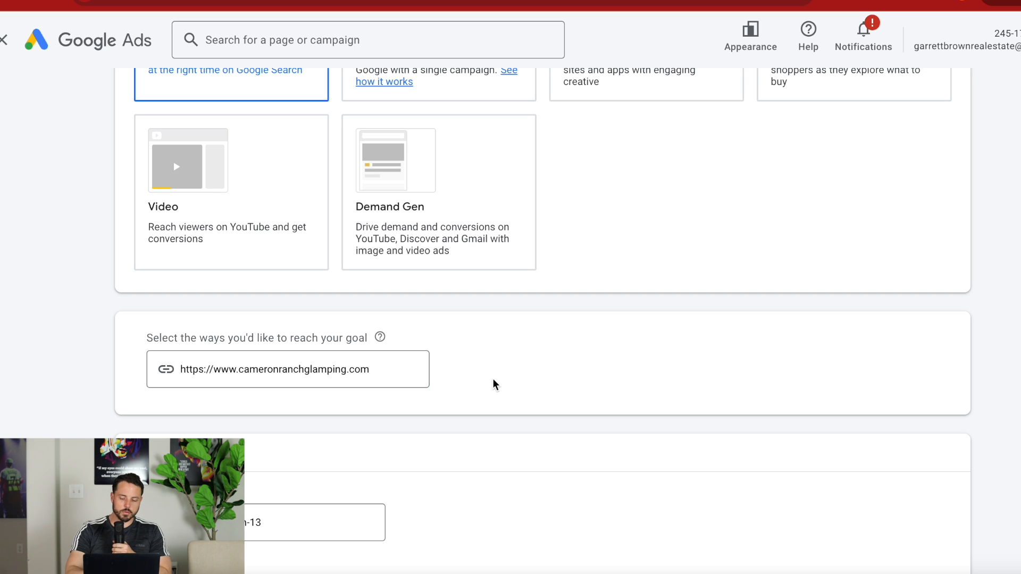
Name the campaign "demo video" and continue to the bidding settings.
scroll(495, 384, down, 3)
click(307, 402)
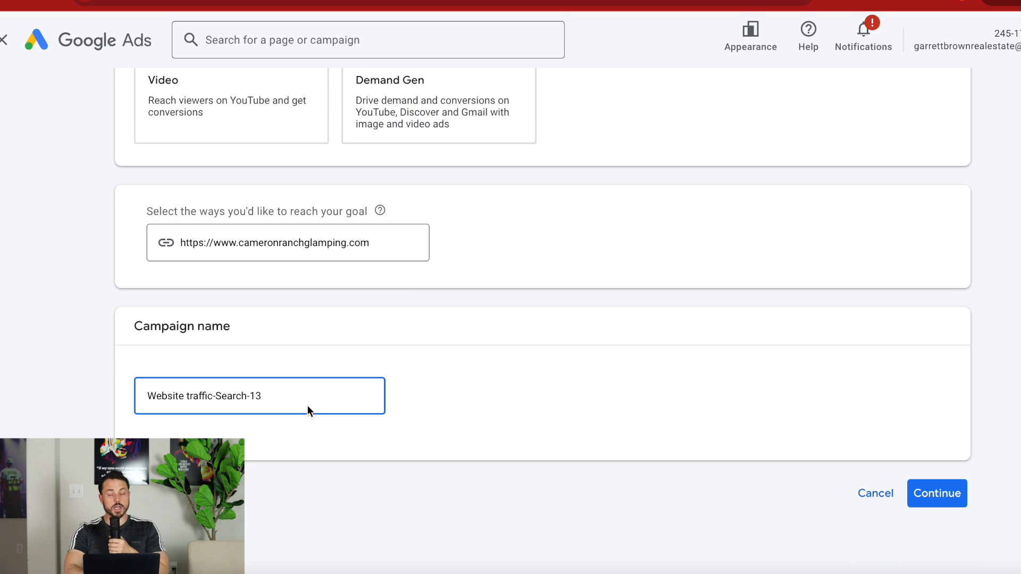
double_click(308, 402)
triple_click(307, 402)
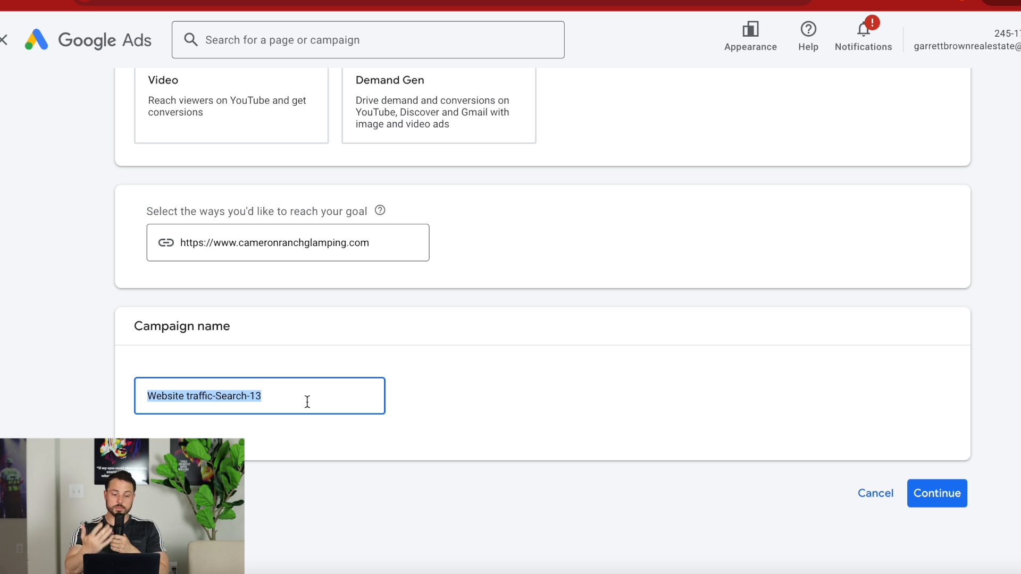
text(de)
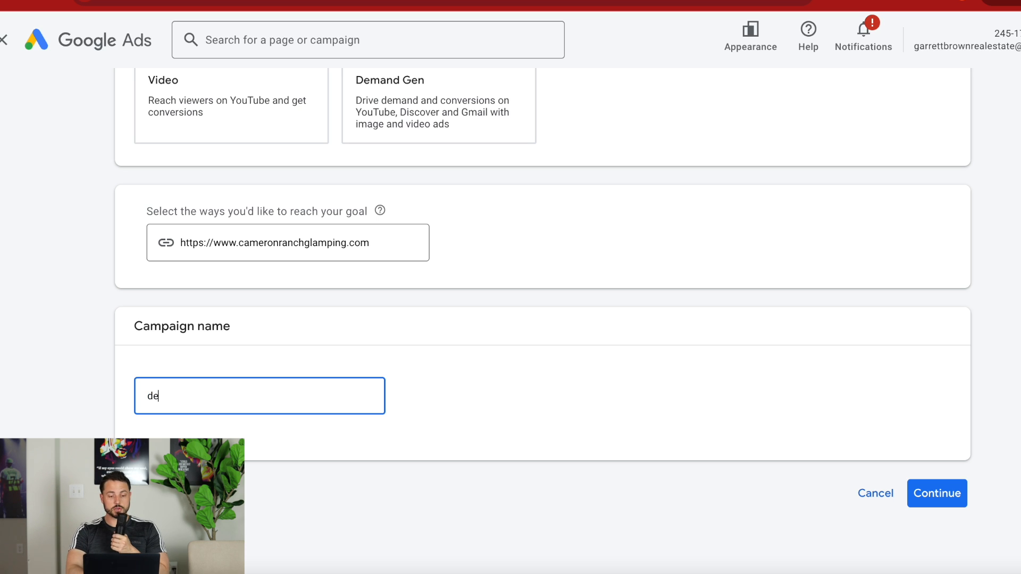
text(mo video)
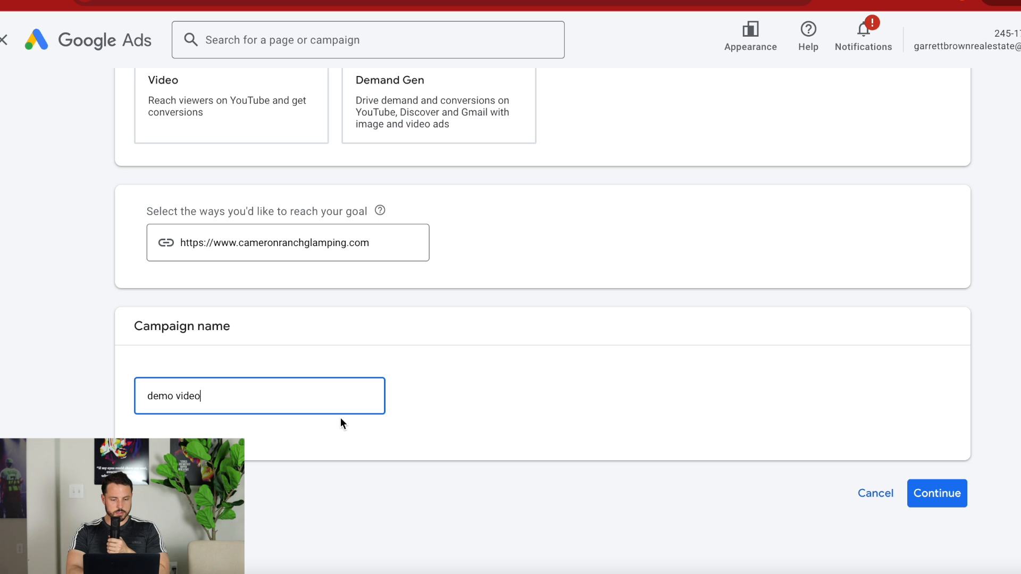
click(941, 493)
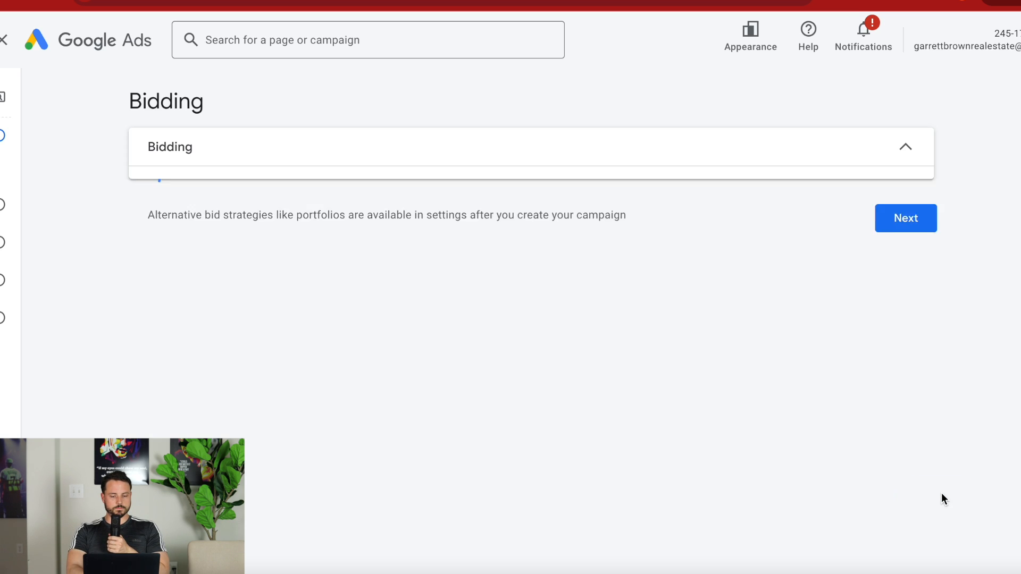
Set the bidding focus to Clicks.
click(234, 216)
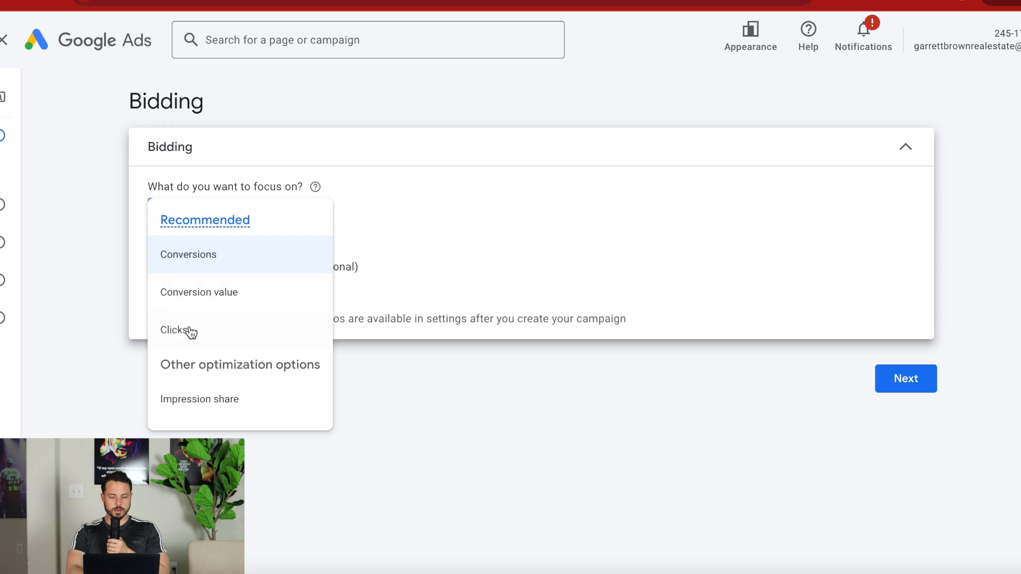
click(278, 167)
click(237, 160)
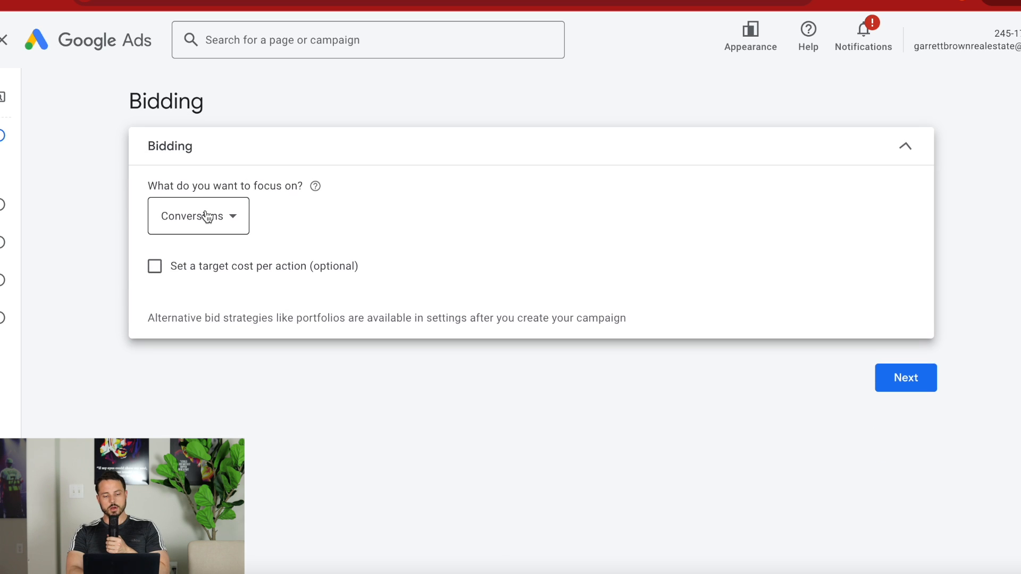
click(211, 214)
click(186, 333)
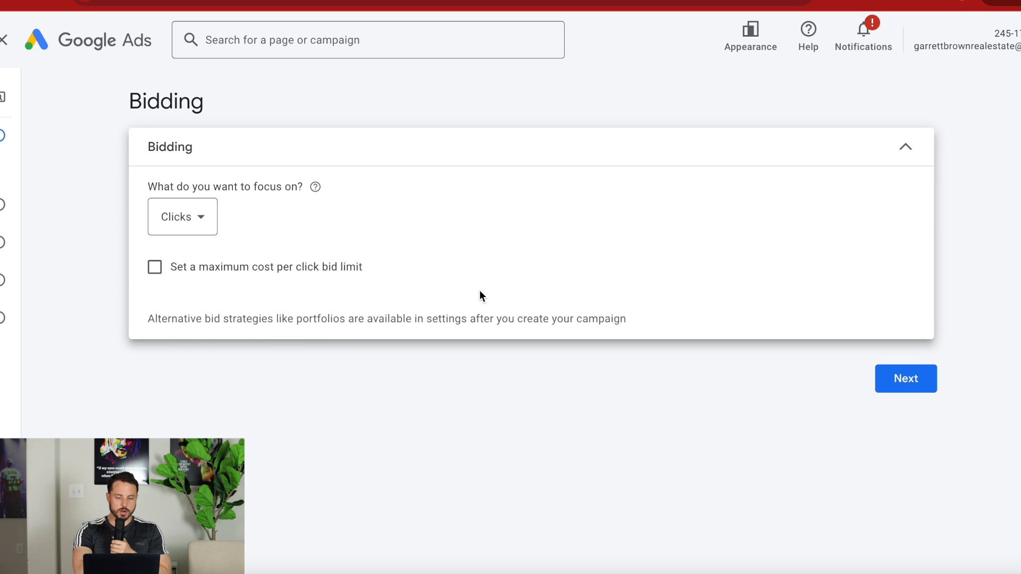
click(156, 267)
click(210, 325)
click(155, 267)
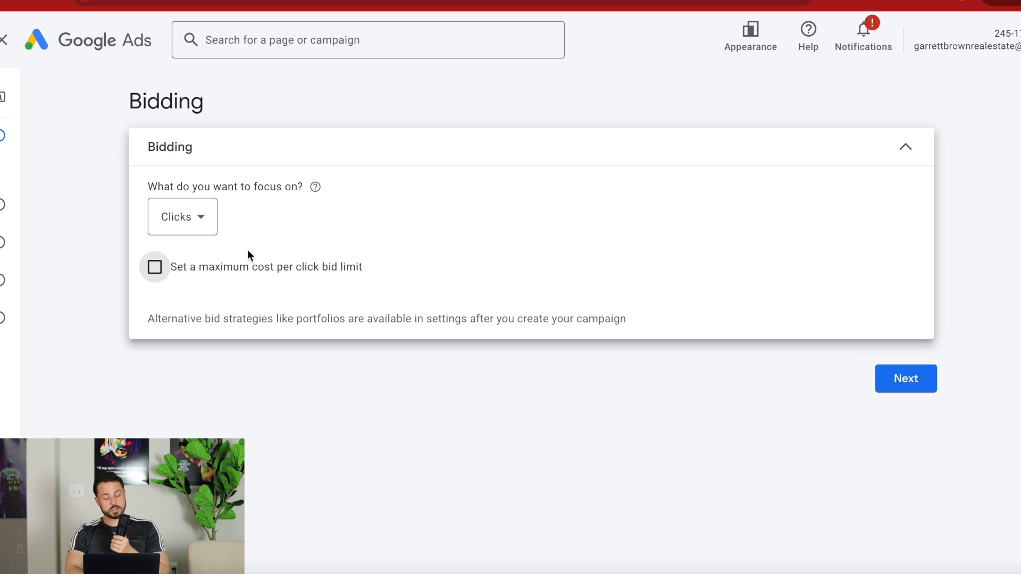
Enable the maximum cost per click bid limit and set it to $0.50.
click(154, 267)
click(196, 326)
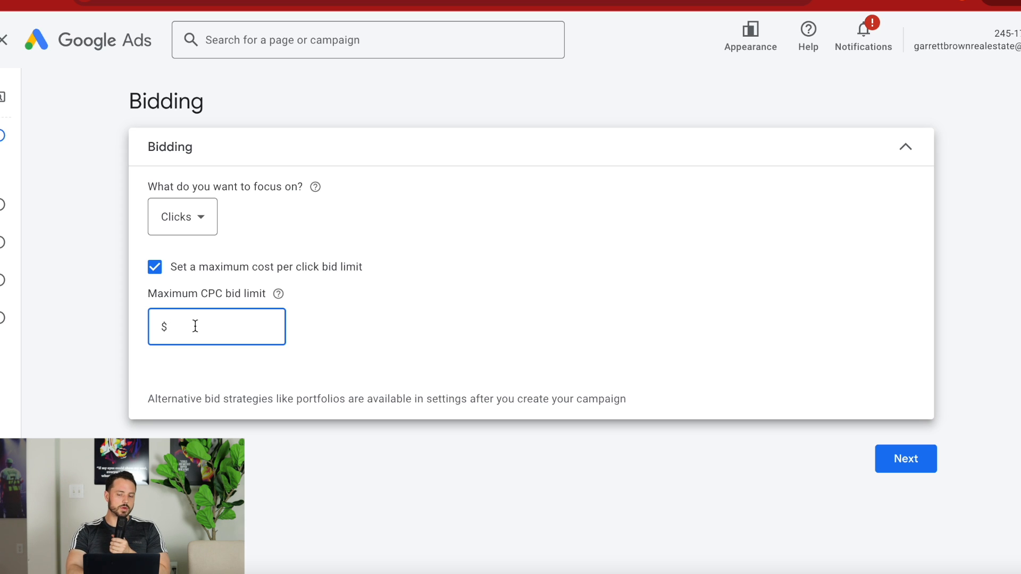
text(.50)
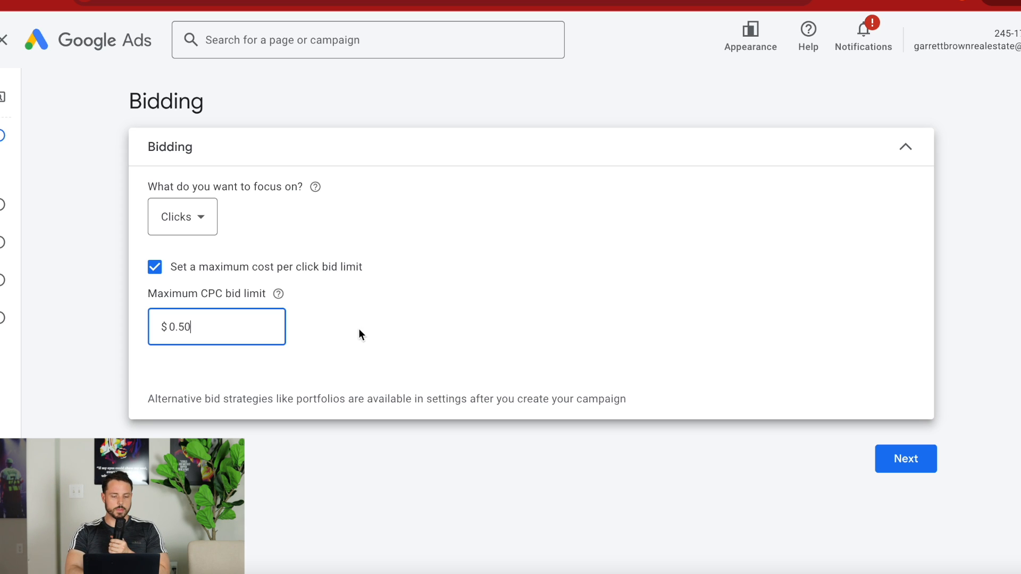
Clear the maximum CPC bid limit amount and turn the limit off.
double_click(226, 328)
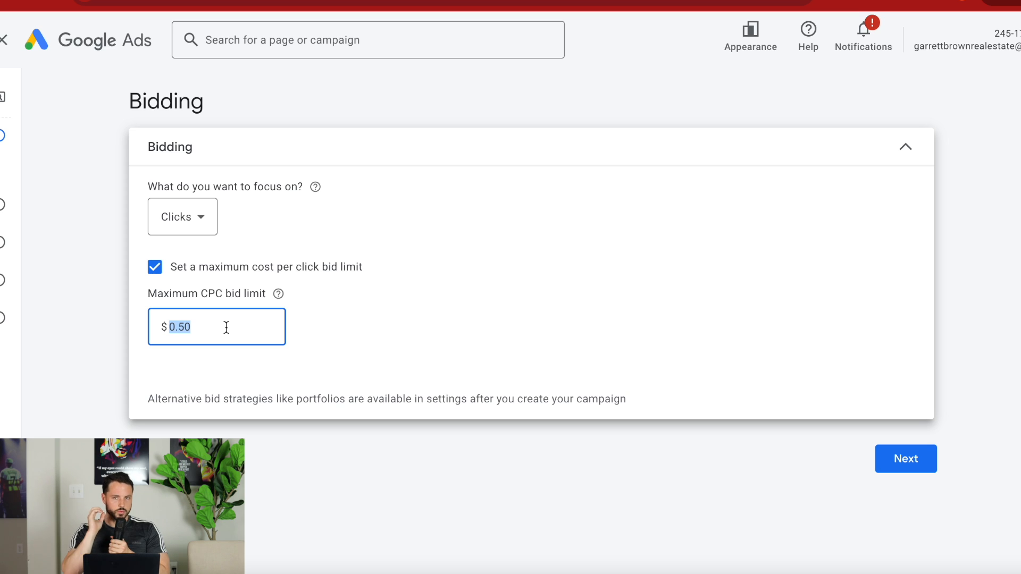
click(395, 340)
double_click(242, 325)
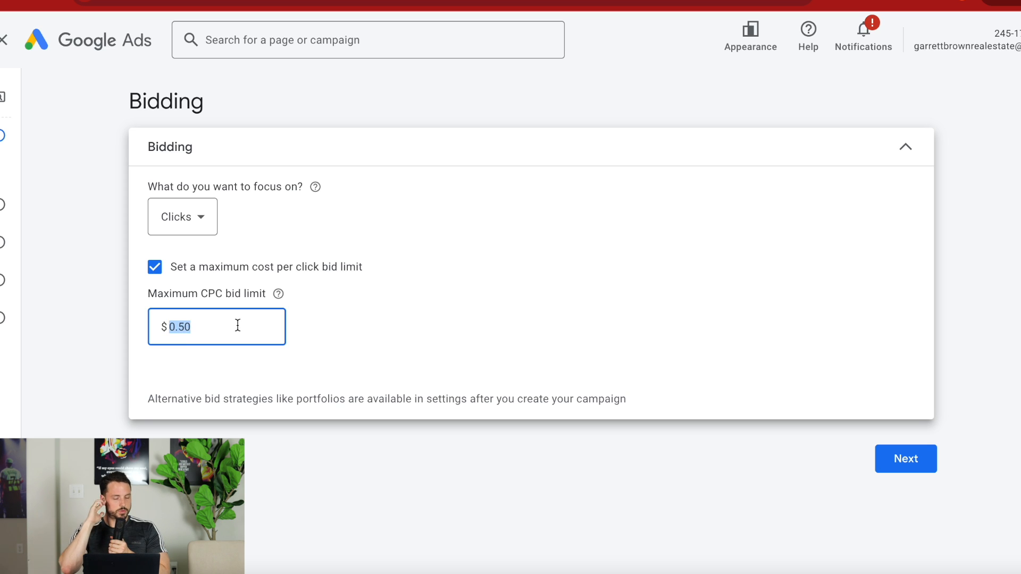
key(BackSpace)
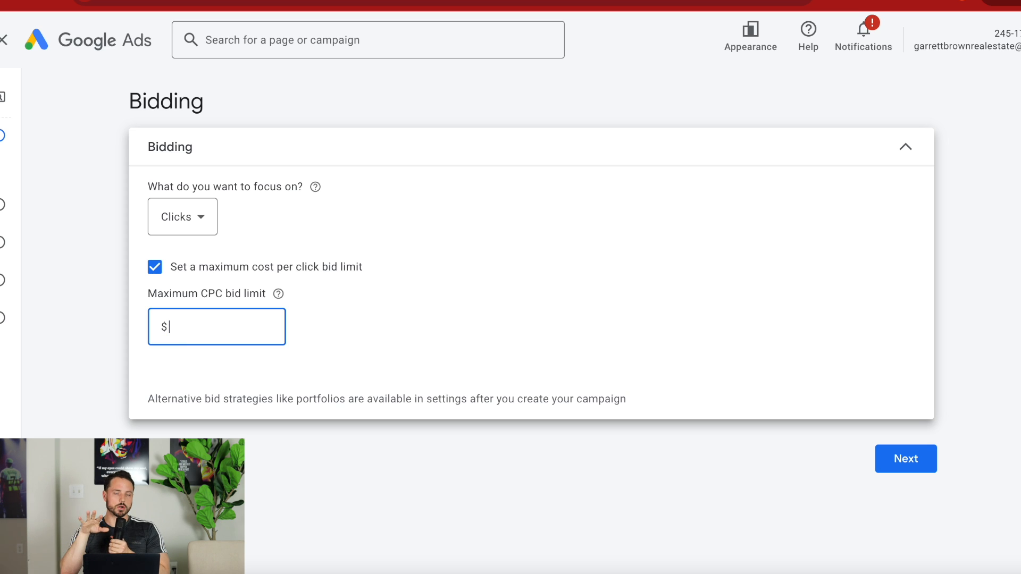
click(206, 266)
Proceed to the campaign settings and exclude the Google Display Network from the campaign.
click(906, 379)
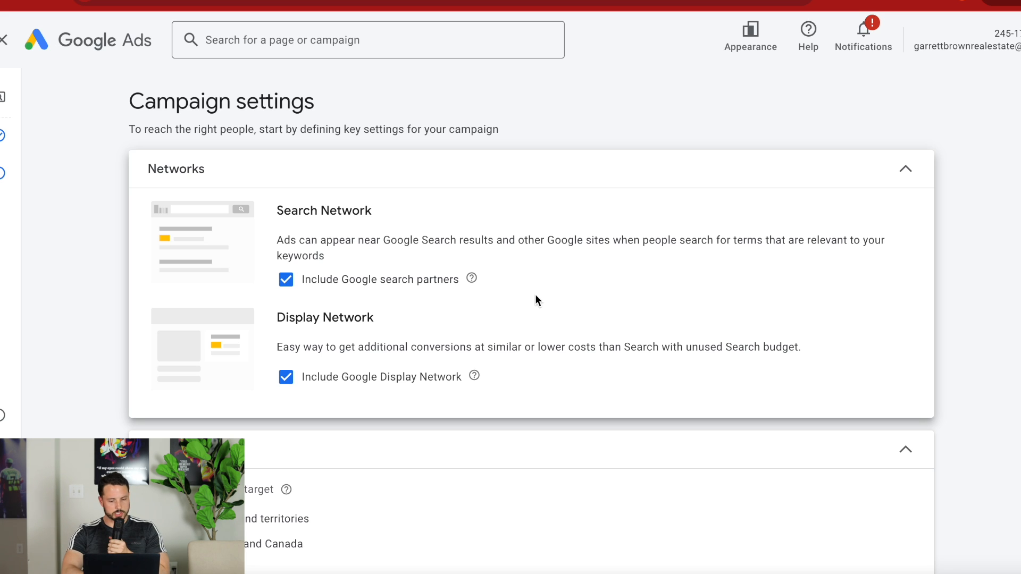
click(286, 378)
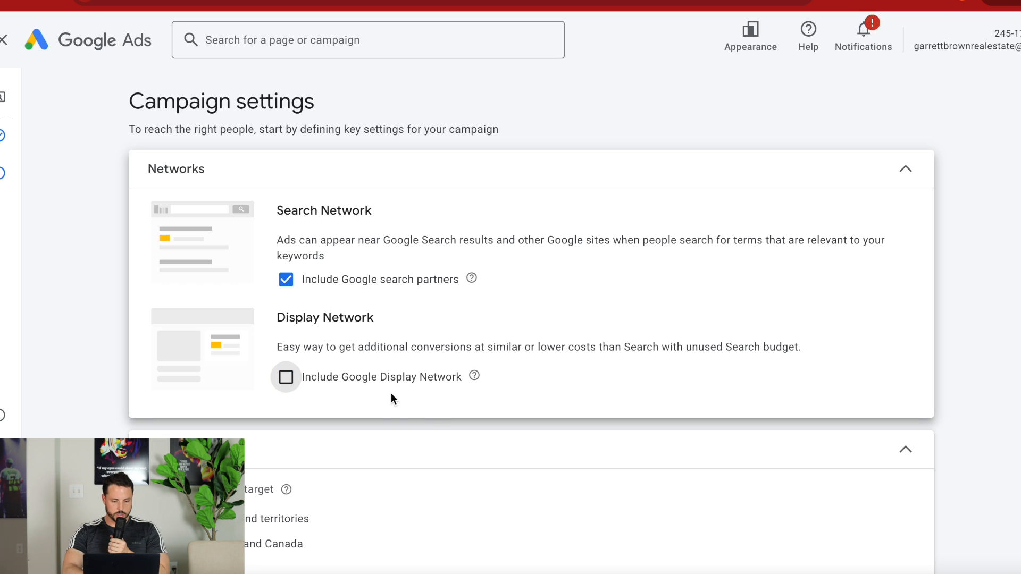
Expand the additional location options for the campaign's targeted locations.
scroll(433, 424, down, 2)
scroll(434, 420, down, 3)
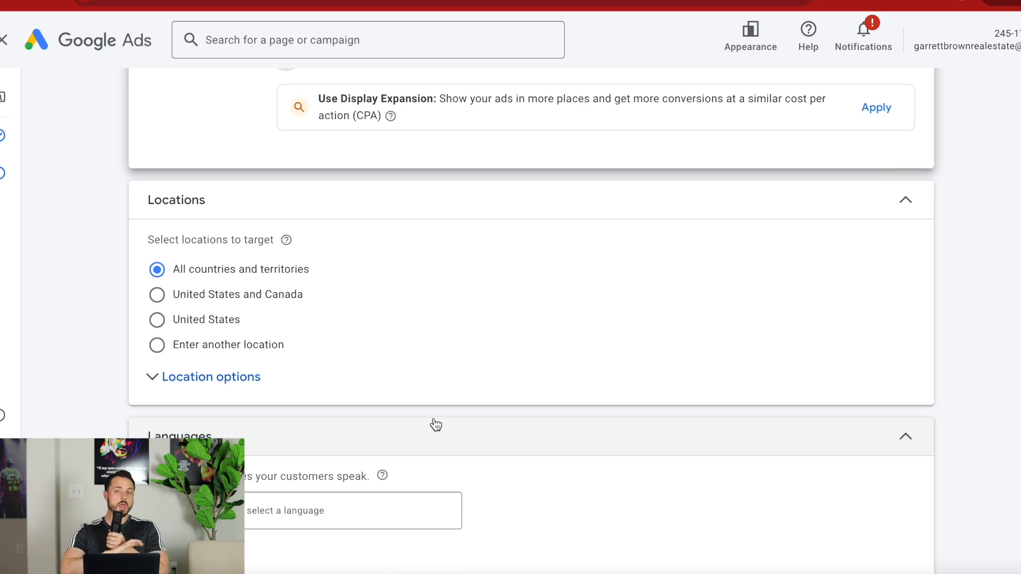
click(214, 374)
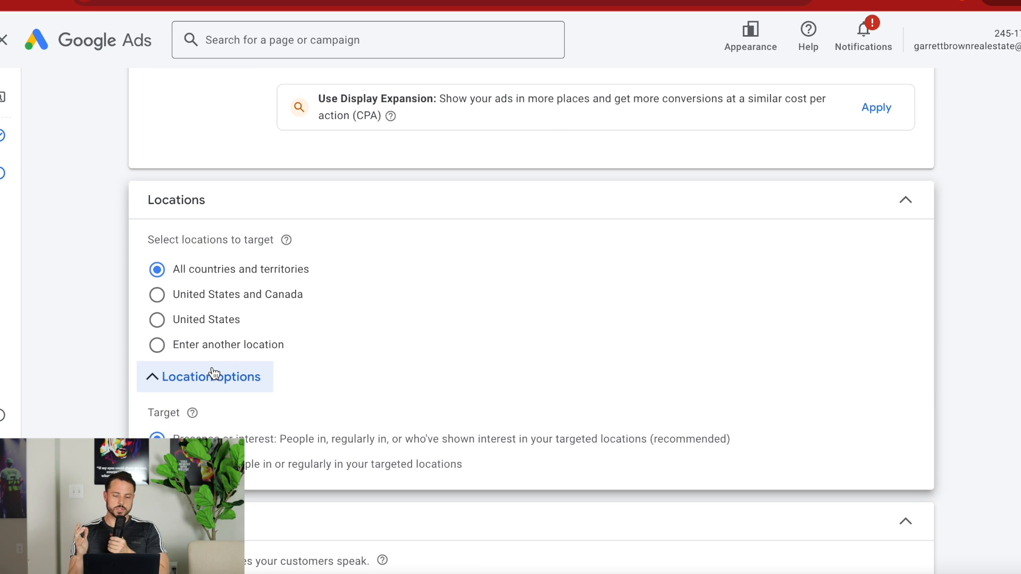
scroll(366, 421, down, 1)
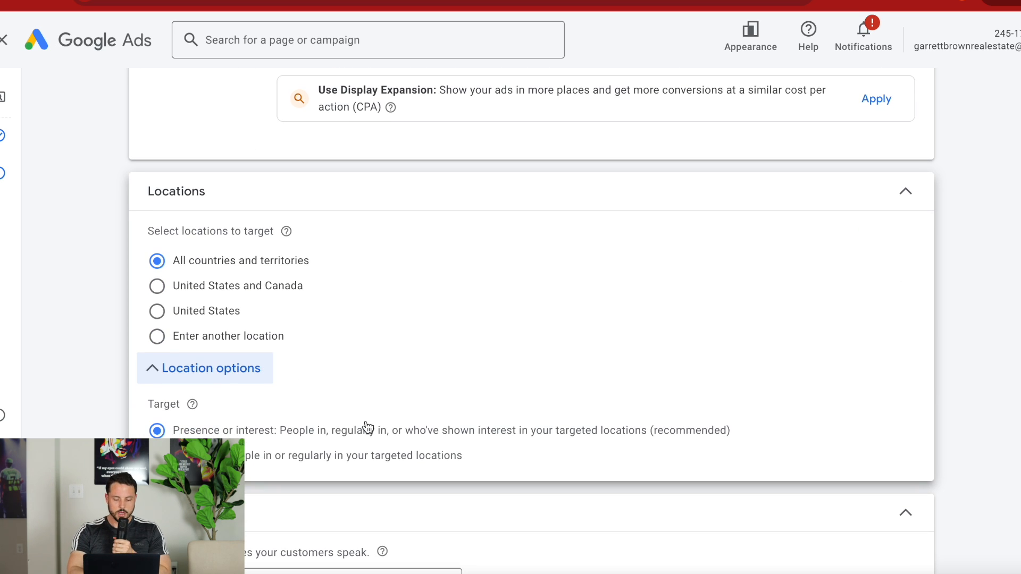
Switch location targeting to a custom location and add the Houston TX, Texas, United States Nielsen DMA region.
click(157, 336)
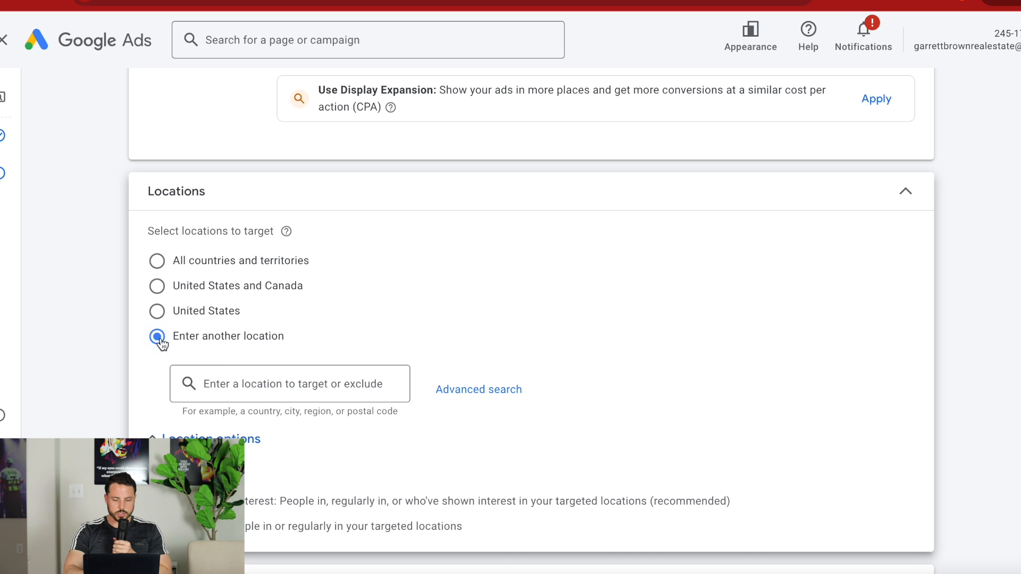
click(270, 382)
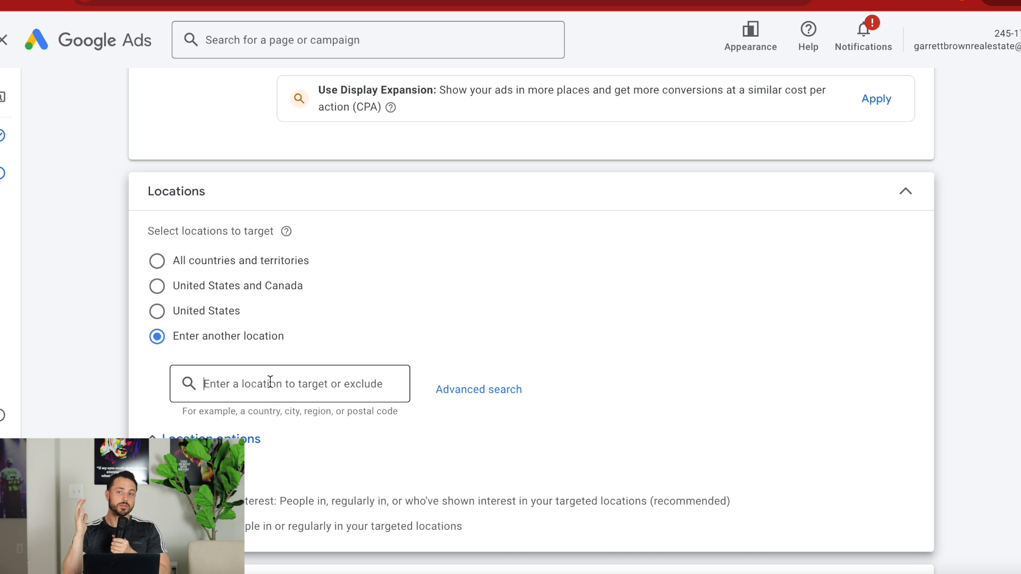
text(hous)
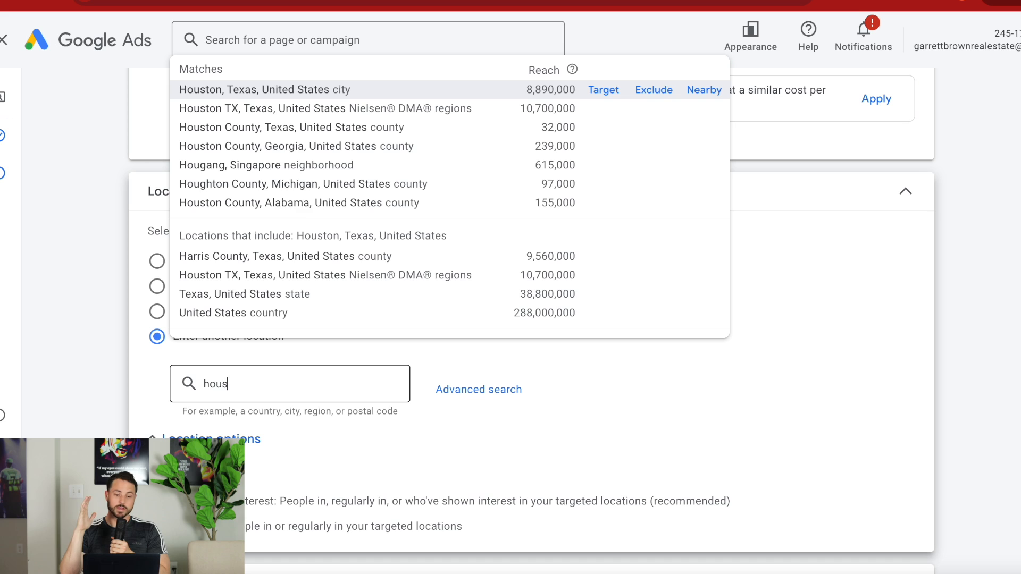
text(ton)
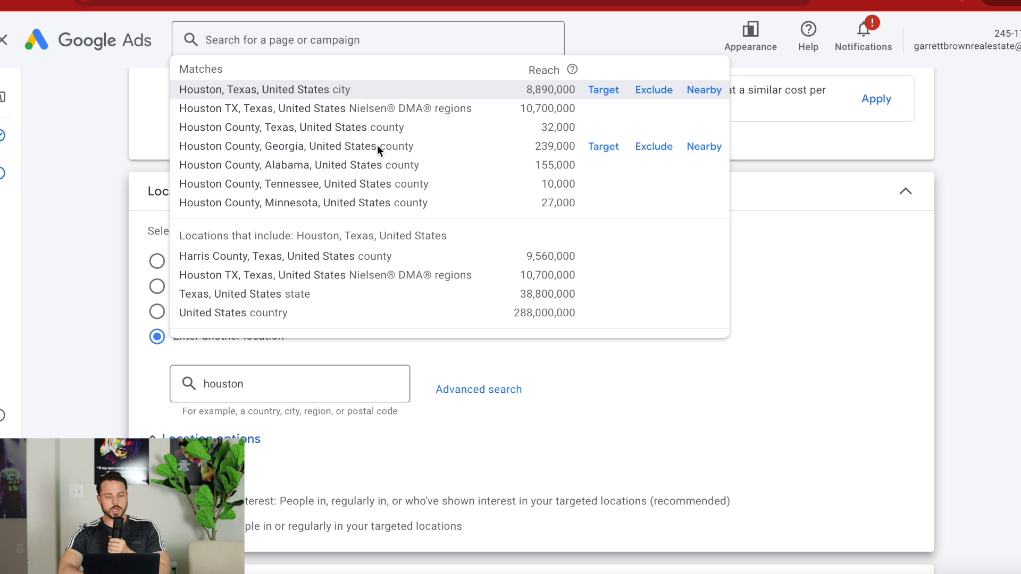
click(364, 108)
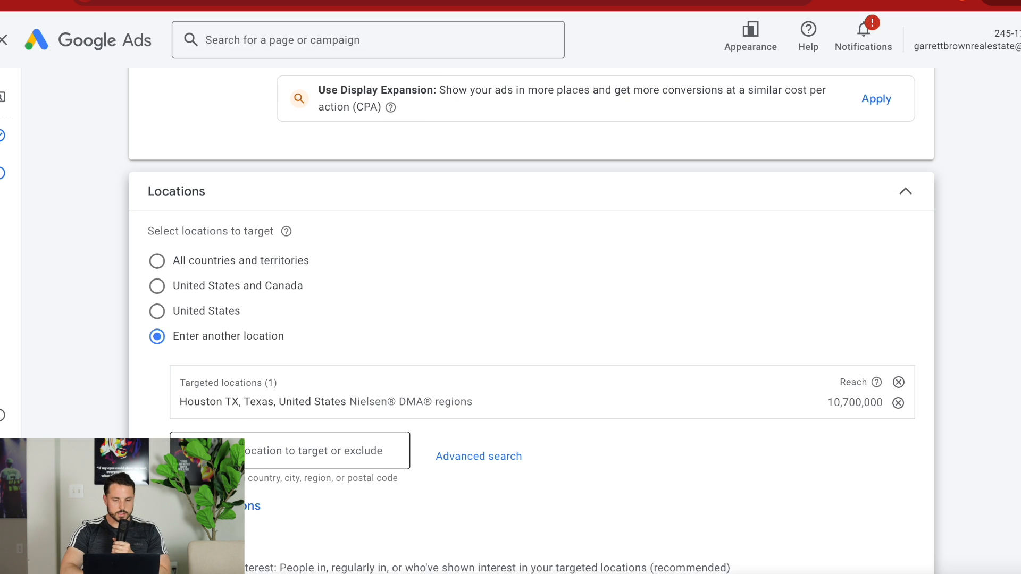
Add the Dallas-Ft. Worth TX, Texas, United States Nielsen DMA region to the targeted locations.
text(daslla)
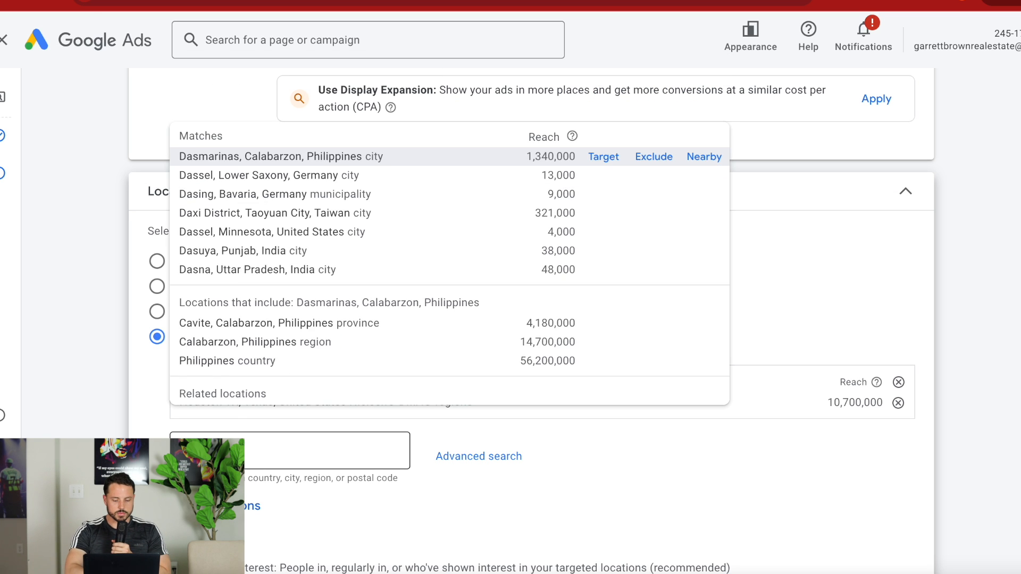
text(s)
key(BackSpace)
key(BackSpace)
key(BackSpace)
key(BackSpace)
key(BackSpace)
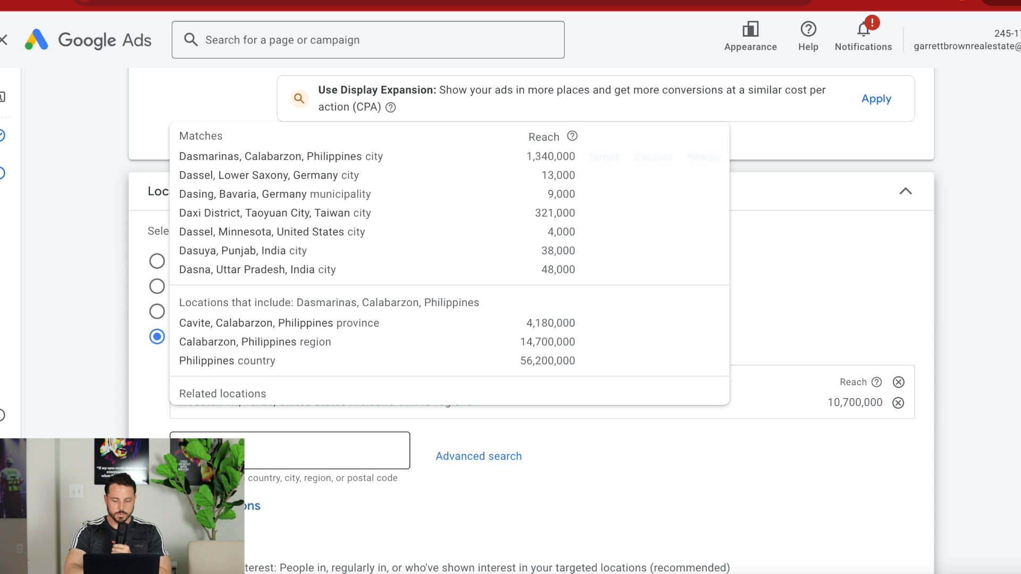
text(llas)
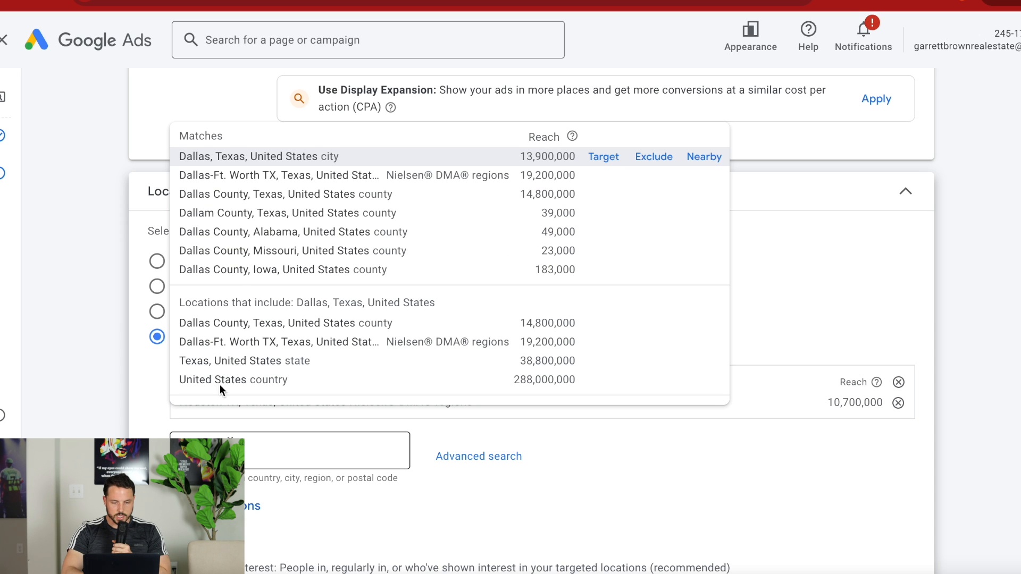
click(275, 175)
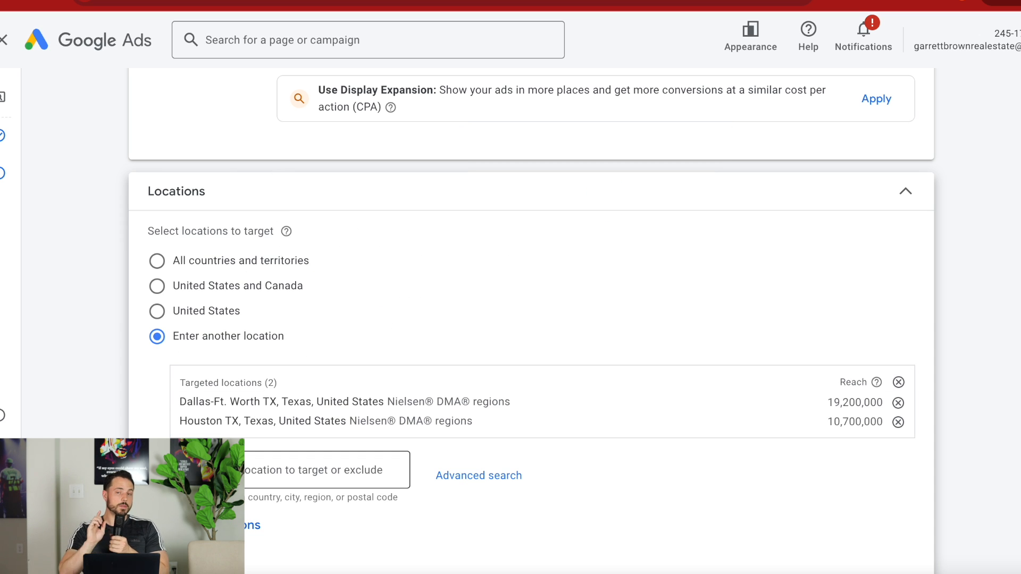
Search for San Antonio and add the San Antonio TX, Texas, United States Nielsen DMA region to the targeted locations.
text(san an)
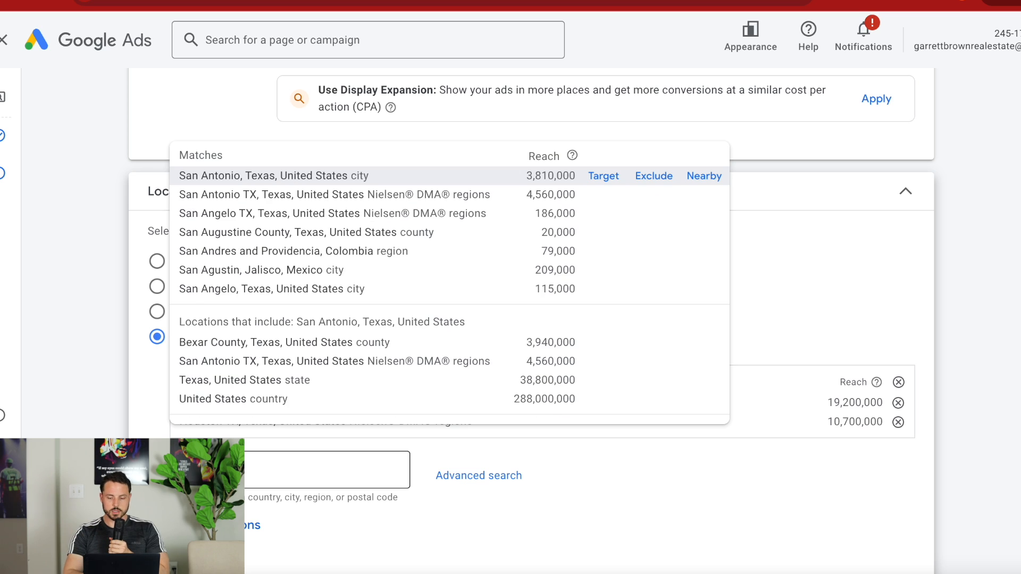
text(tonio)
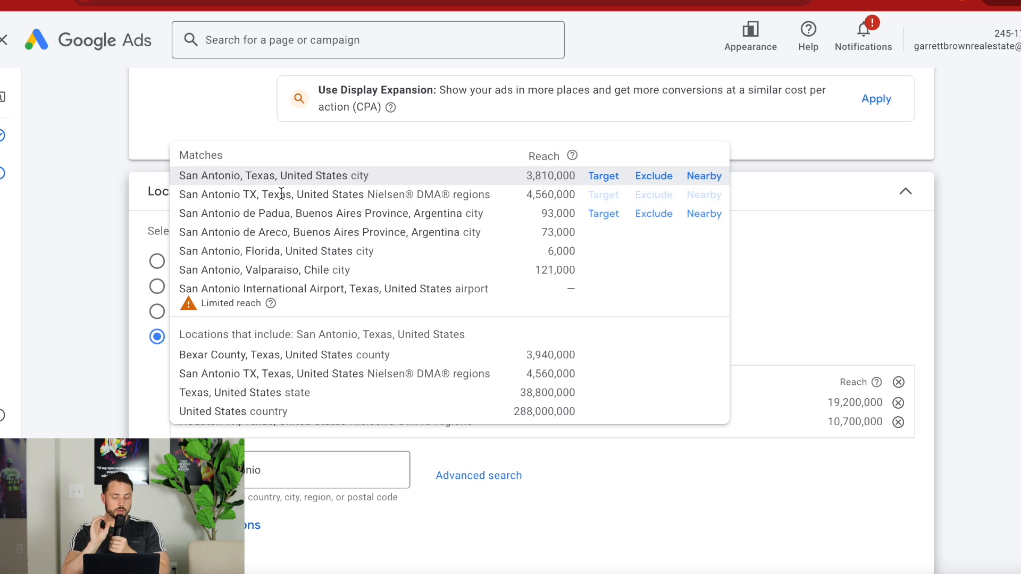
click(283, 196)
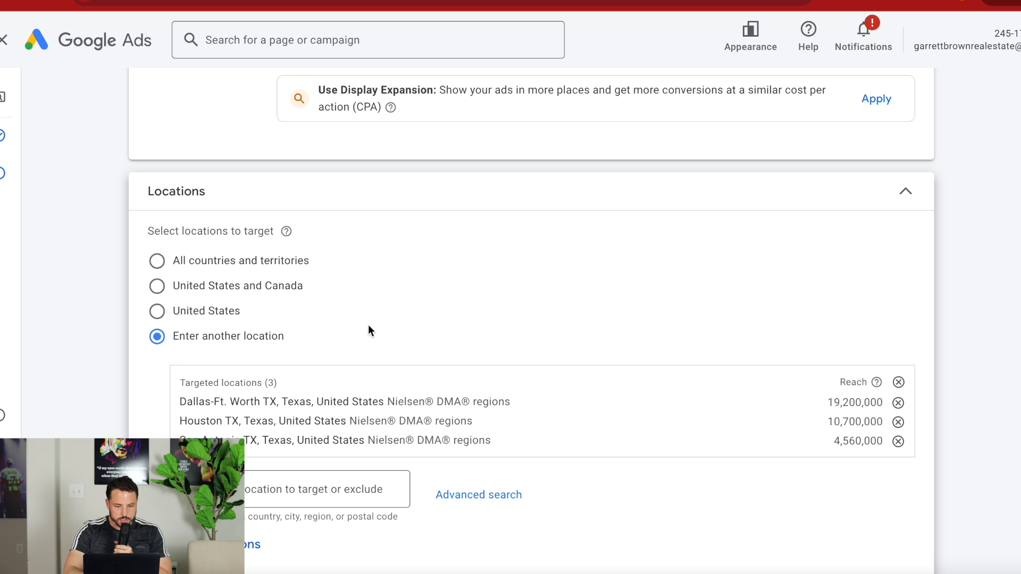
Search for Lufkin and target the Tyler-Longview(Lufkin & Nacogdoches) TX Nielsen DMA region.
scroll(368, 331, down, 1)
click(271, 418)
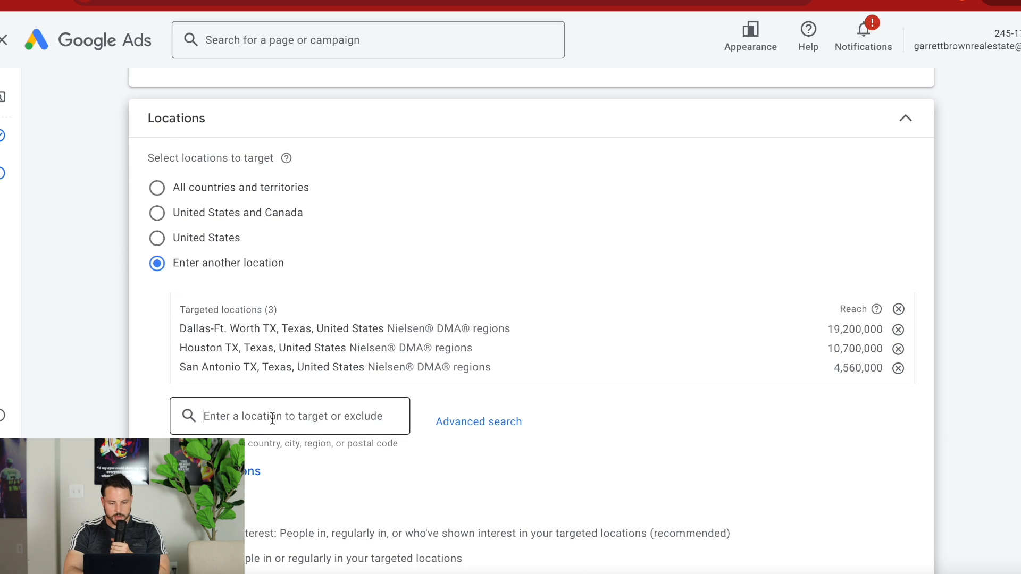
text(lufkin)
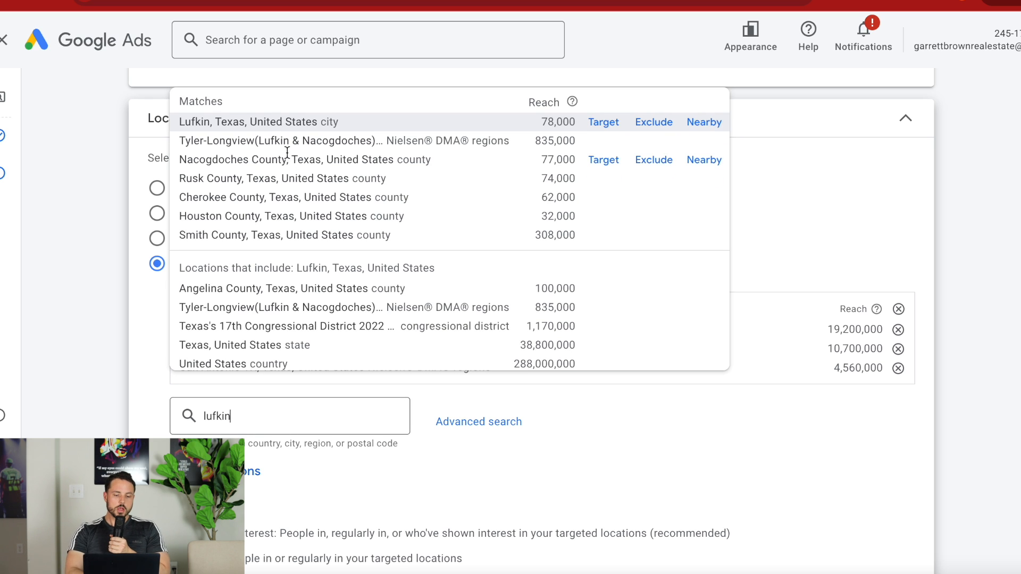
click(272, 141)
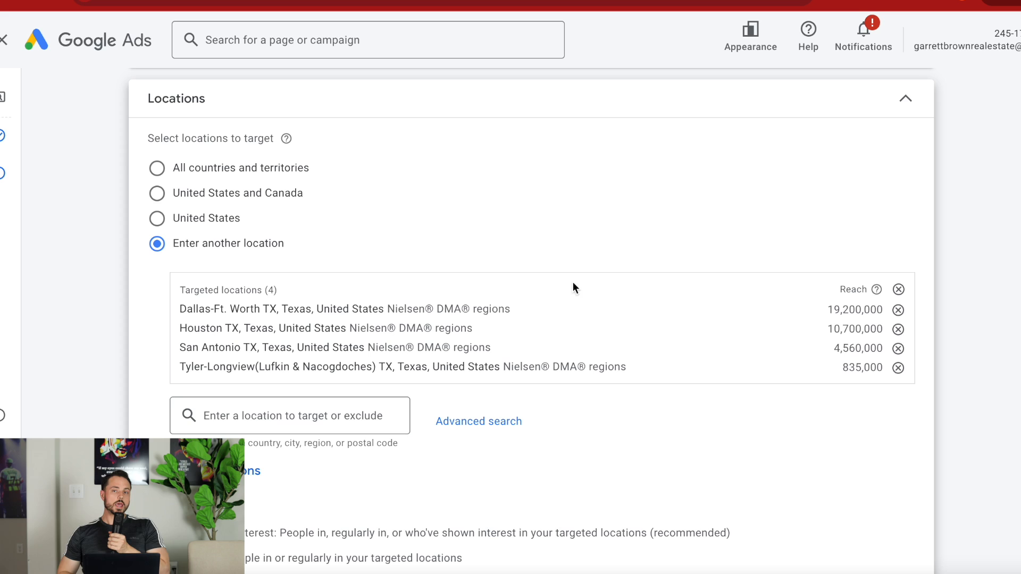
Add the Corpus Christi TX and Waco-Temple-Bryan TX Nielsen DMA regions to the targeted locations.
click(304, 428)
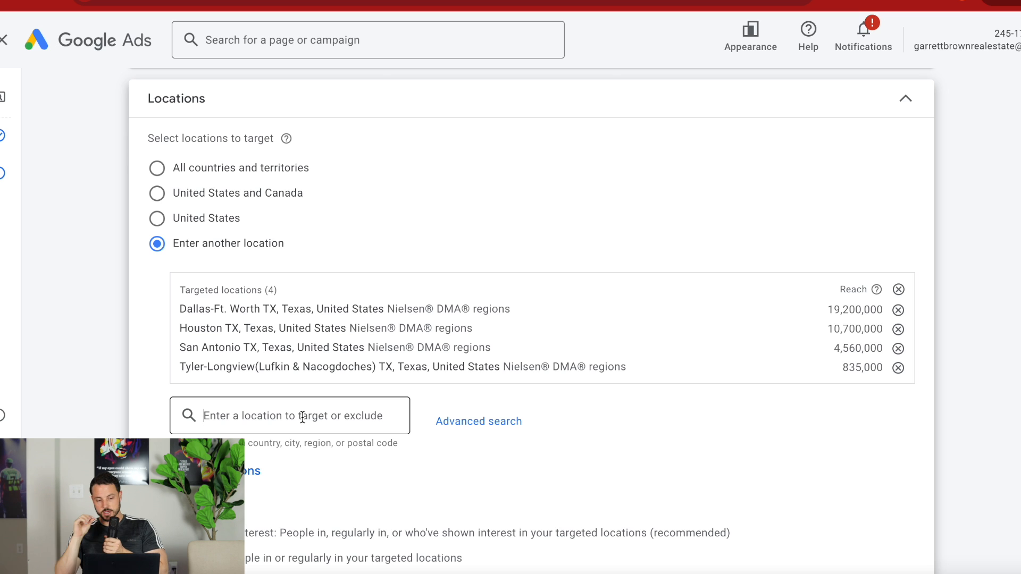
text(bryan)
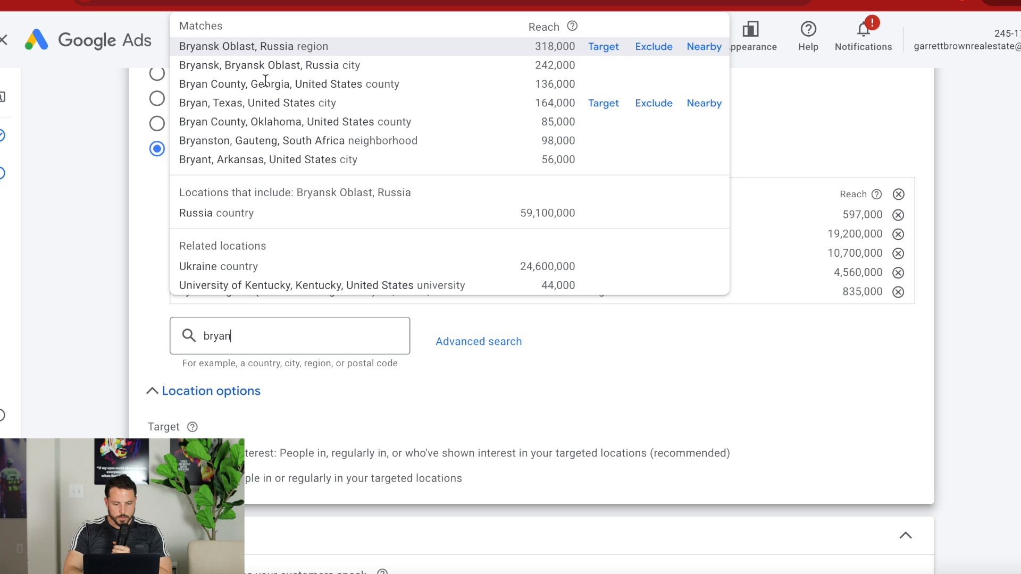
click(252, 336)
double_click(253, 333)
text(waco)
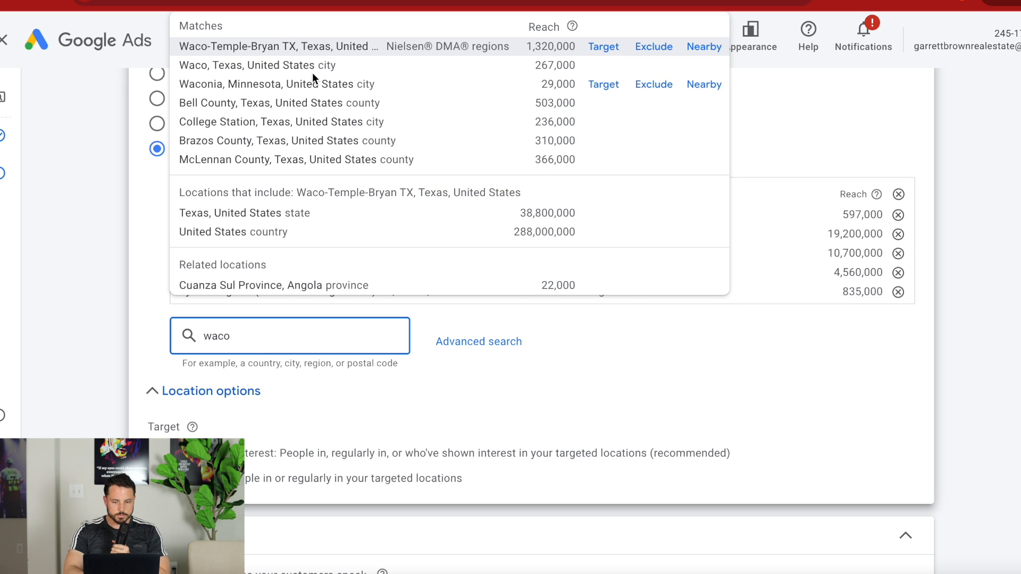
click(313, 75)
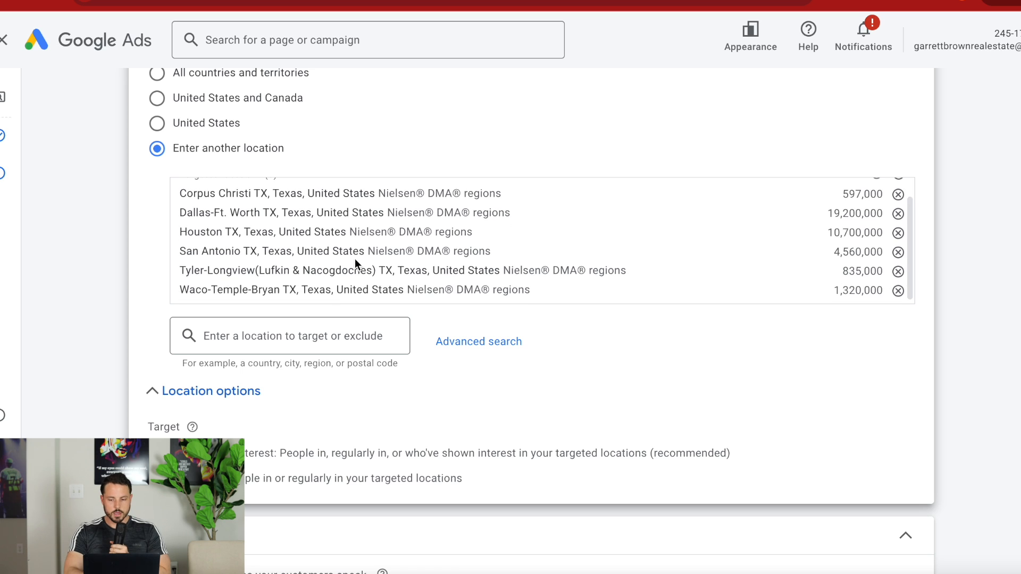
Add Spanish to the languages the campaign's customers speak.
scroll(494, 222, down, 6)
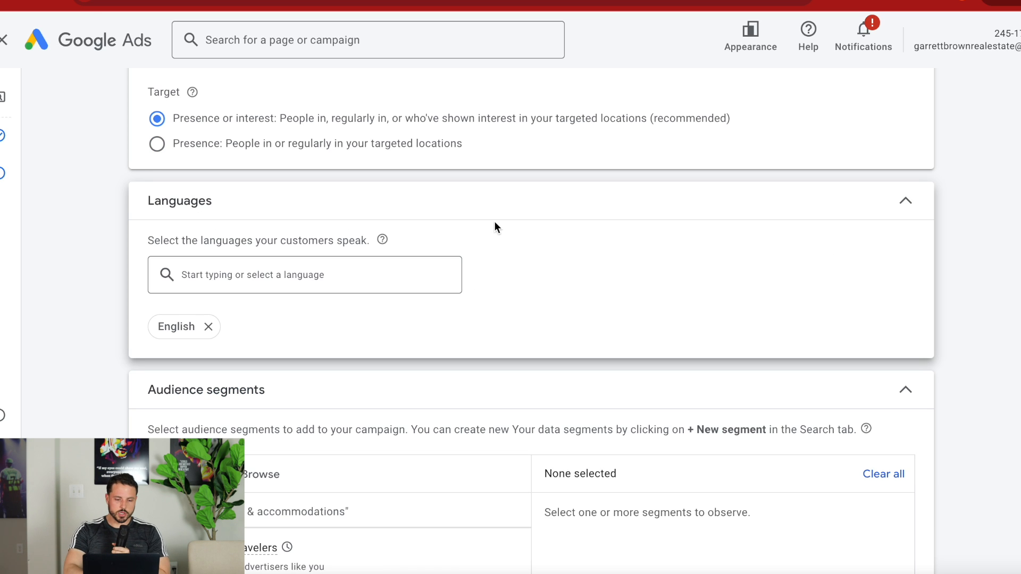
scroll(417, 271, down, 2)
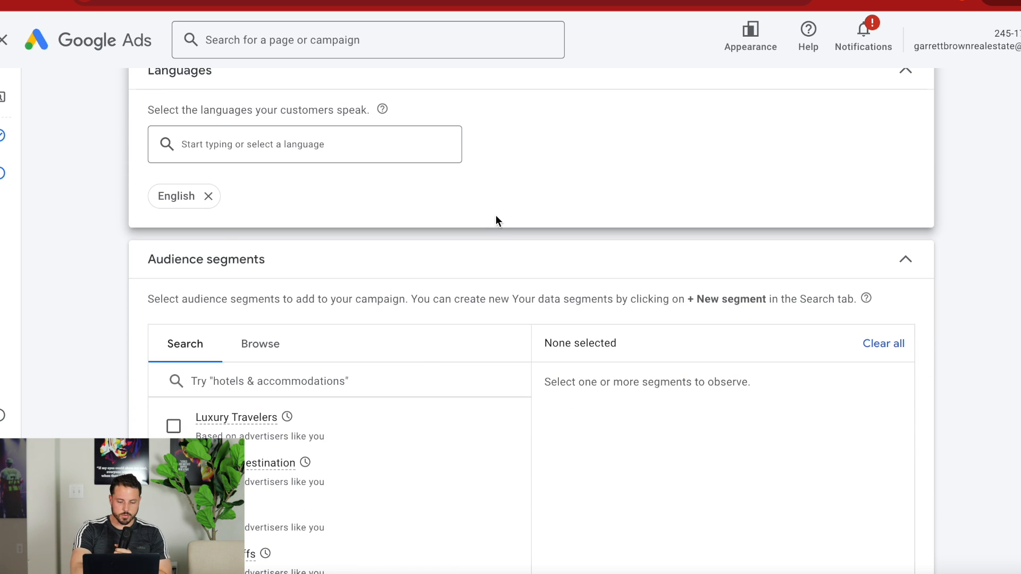
scroll(496, 215, down, 1)
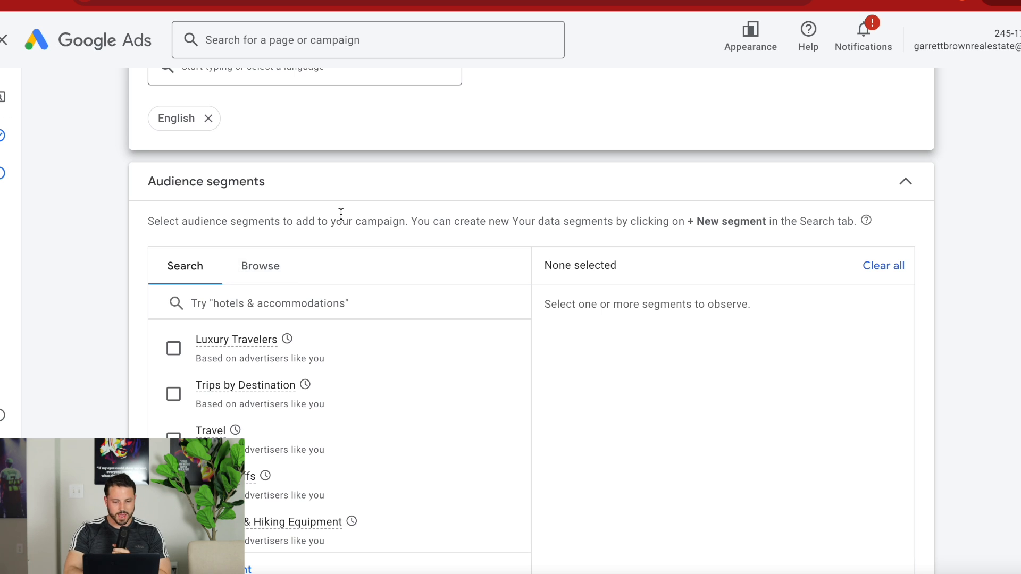
scroll(339, 217, up, 2)
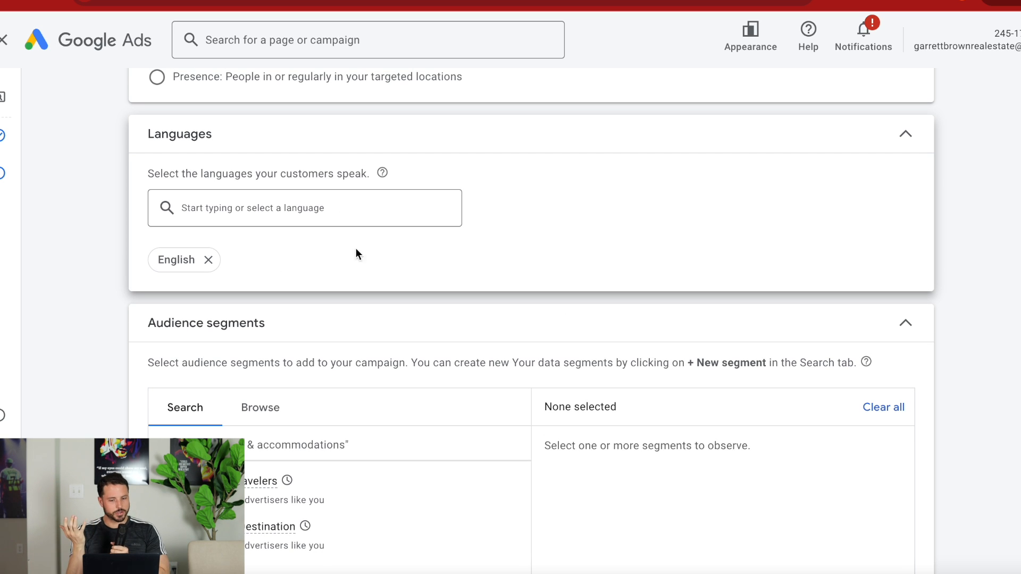
click(326, 215)
text(s)
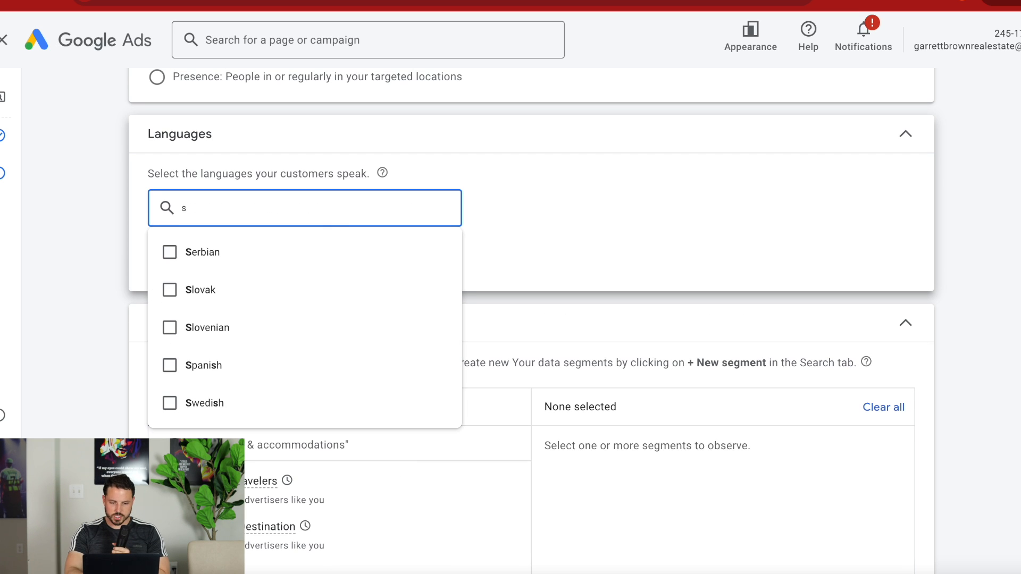
text(pani)
click(170, 254)
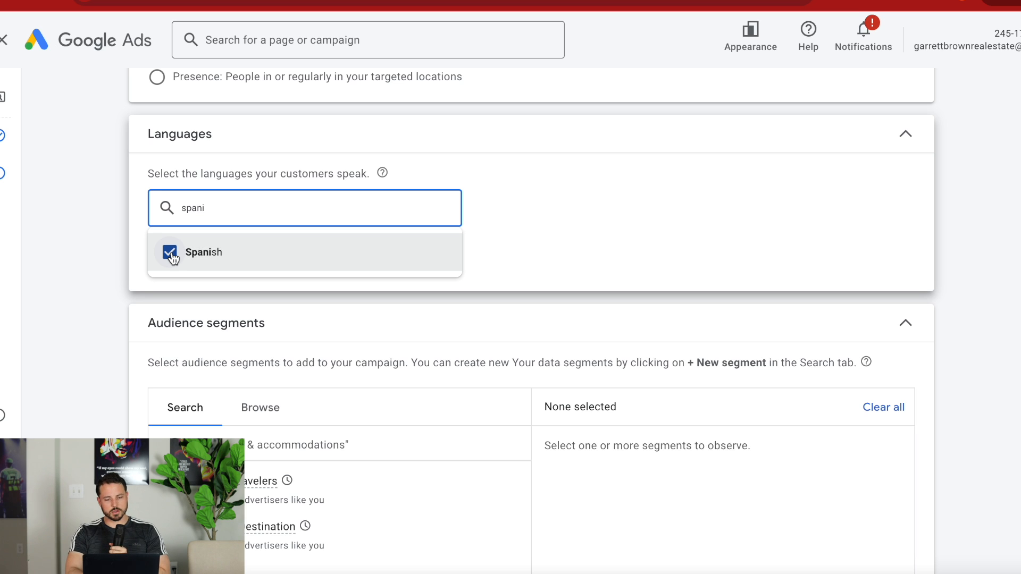
click(566, 216)
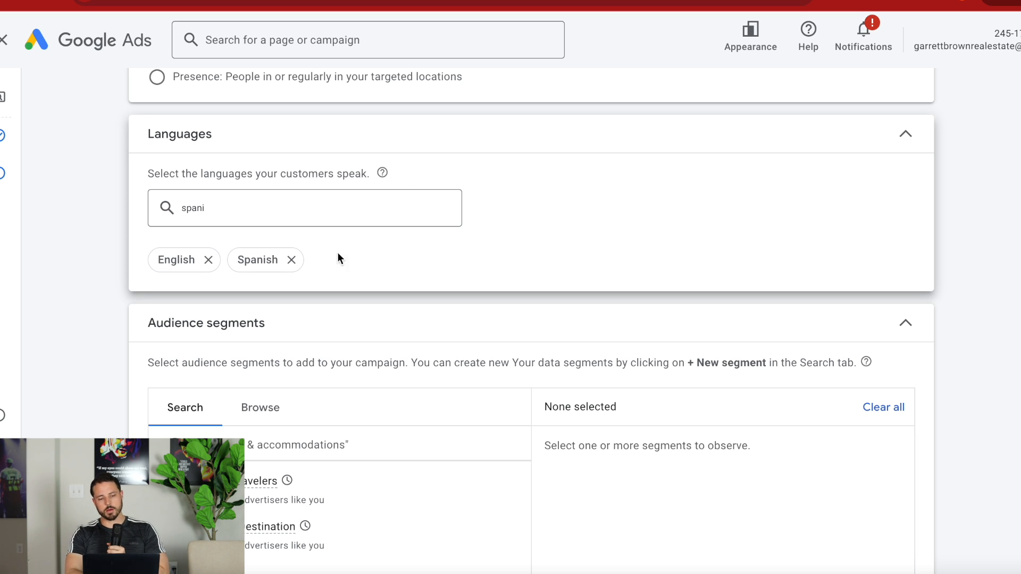
Remove Spanish from the campaign's languages and clear the language search text.
scroll(483, 259, down, 1)
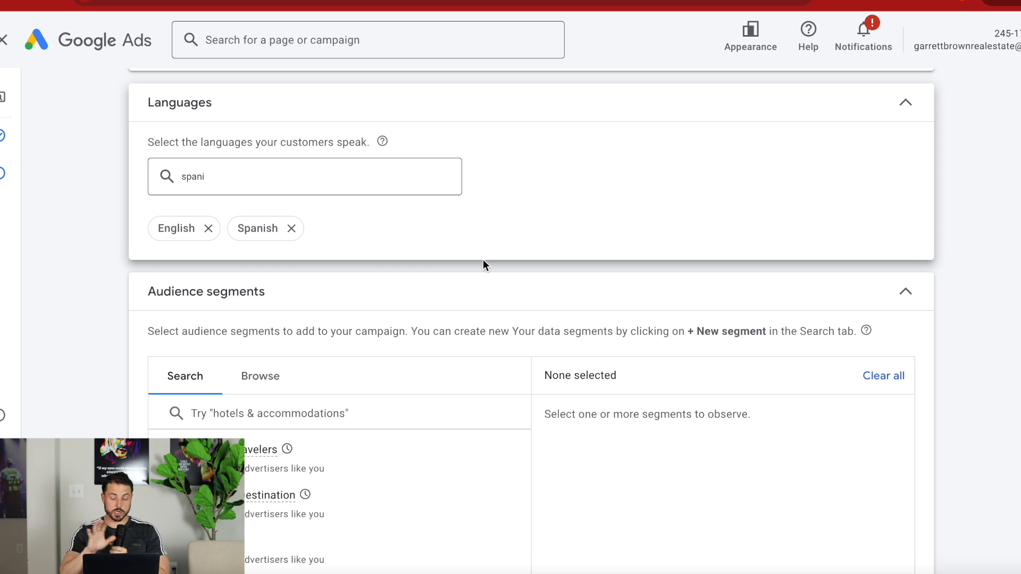
click(292, 229)
click(320, 183)
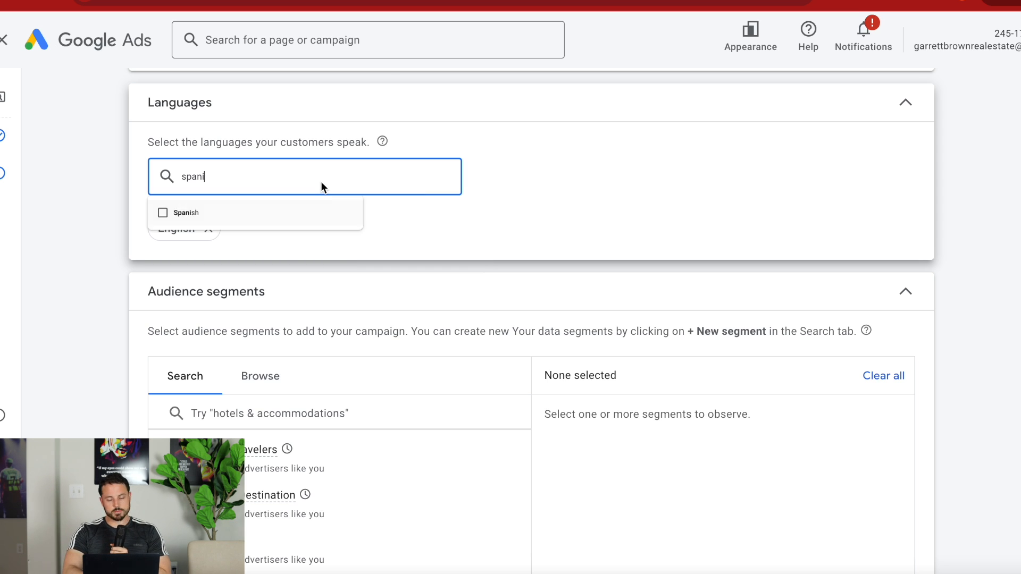
key(BackSpace)
key(BackSpace)
key(BackSpace)
key(BackSpace)
key(BackSpace)
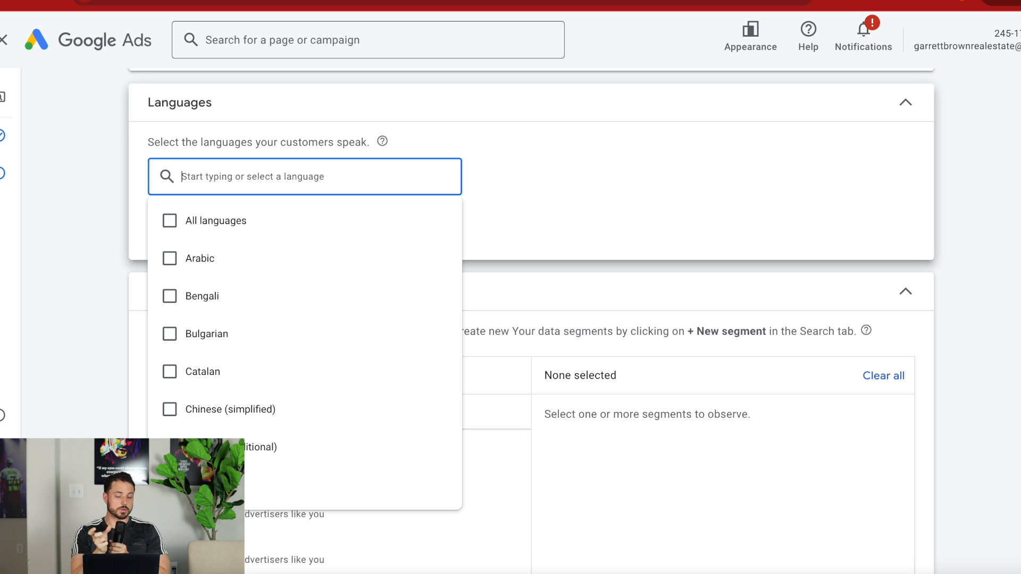
click(538, 206)
Add the Luxury Travelers audience segment and check the help for the campaign's targeting setting.
scroll(399, 276, down, 1)
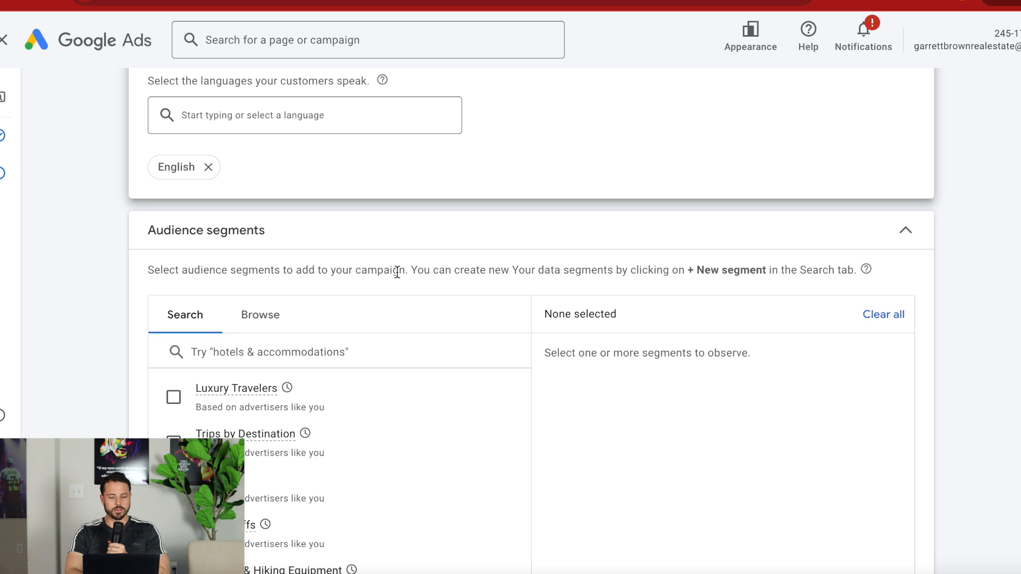
click(334, 430)
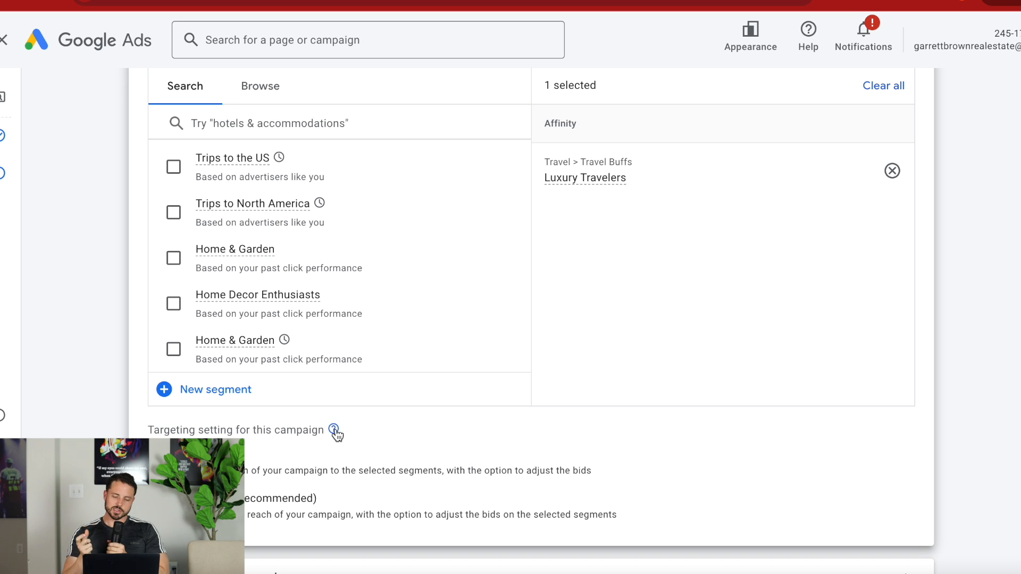
mouse_move(335, 433)
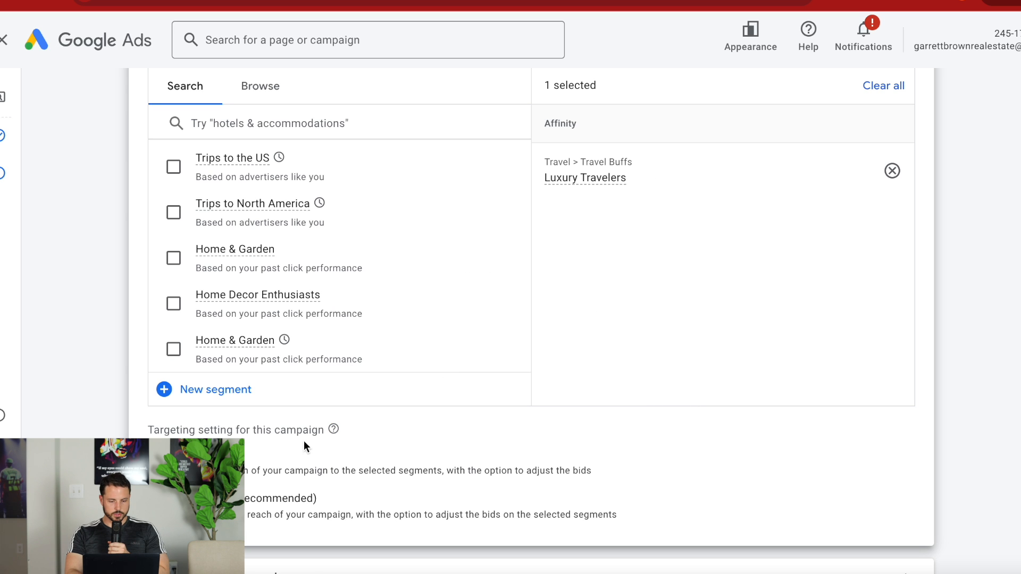
Add the suggested Outdoor Enthusiasts affinity segment and the Travel in-market segment to the campaign's audience.
scroll(304, 451, up, 2)
scroll(258, 285, up, 4)
scroll(260, 286, up, 10)
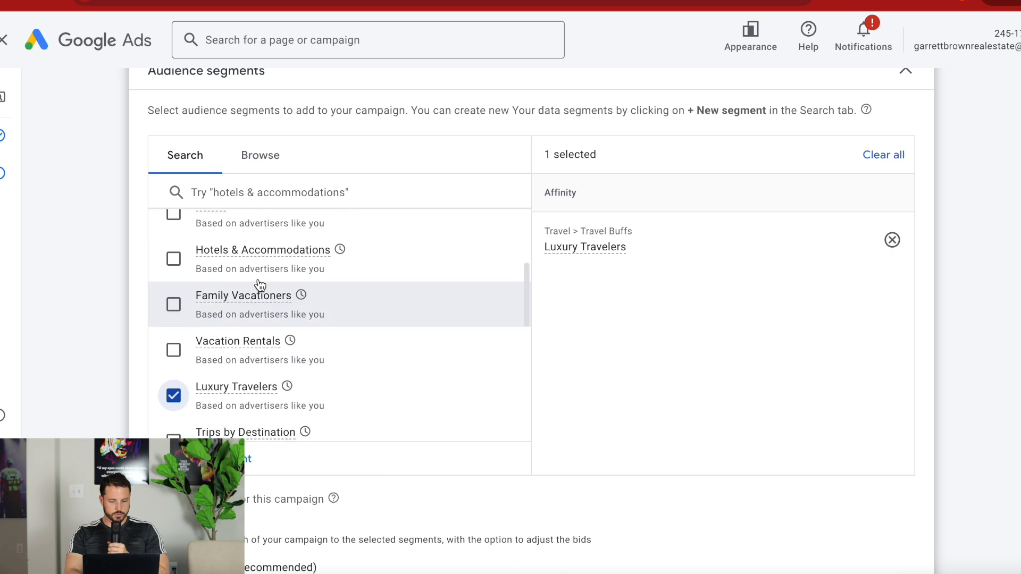
scroll(333, 306, down, 2)
scroll(273, 391, down, 2)
scroll(276, 387, up, 5)
scroll(358, 274, down, 3)
scroll(350, 276, down, 1)
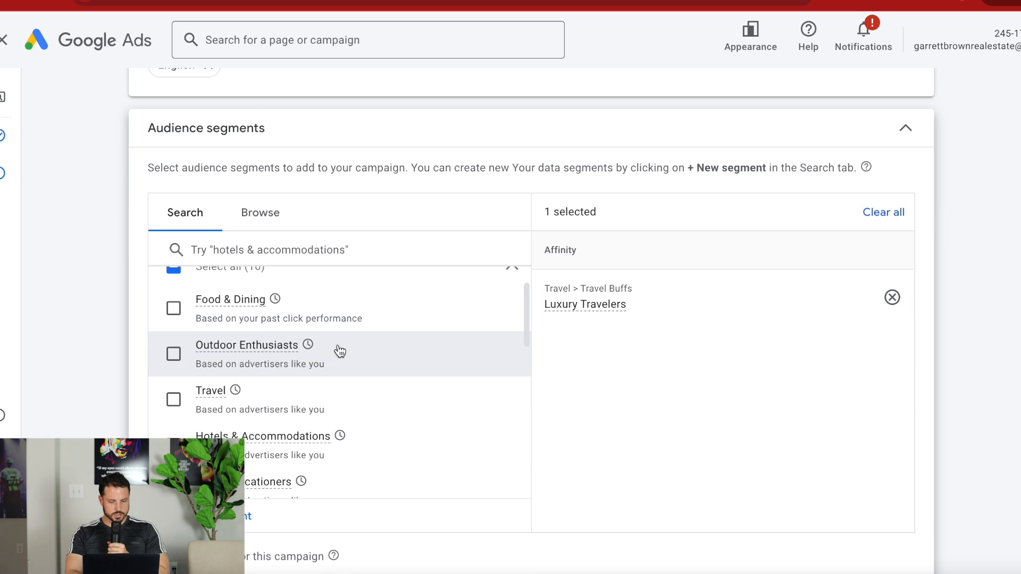
scroll(340, 278, up, 4)
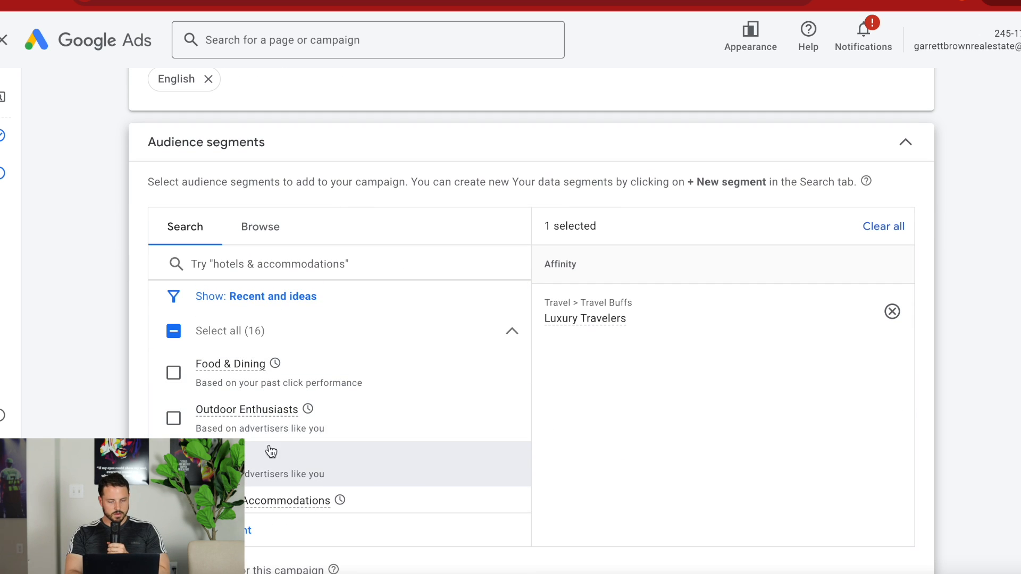
click(173, 418)
click(173, 463)
Add the Vacation Rentals in-market segment to the campaign's audience segments.
scroll(213, 372, down, 2)
scroll(176, 377, down, 1)
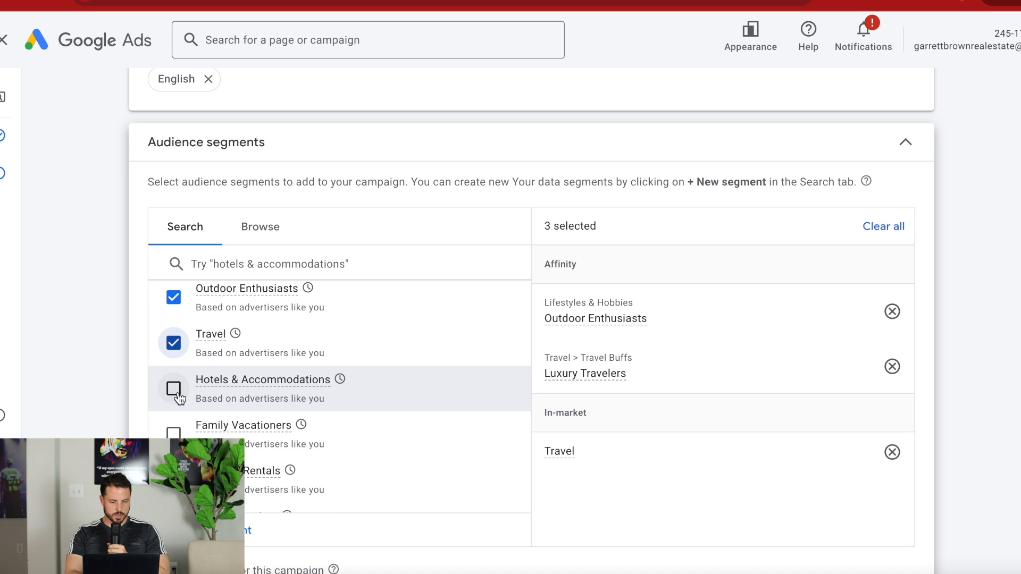
scroll(176, 402, down, 1)
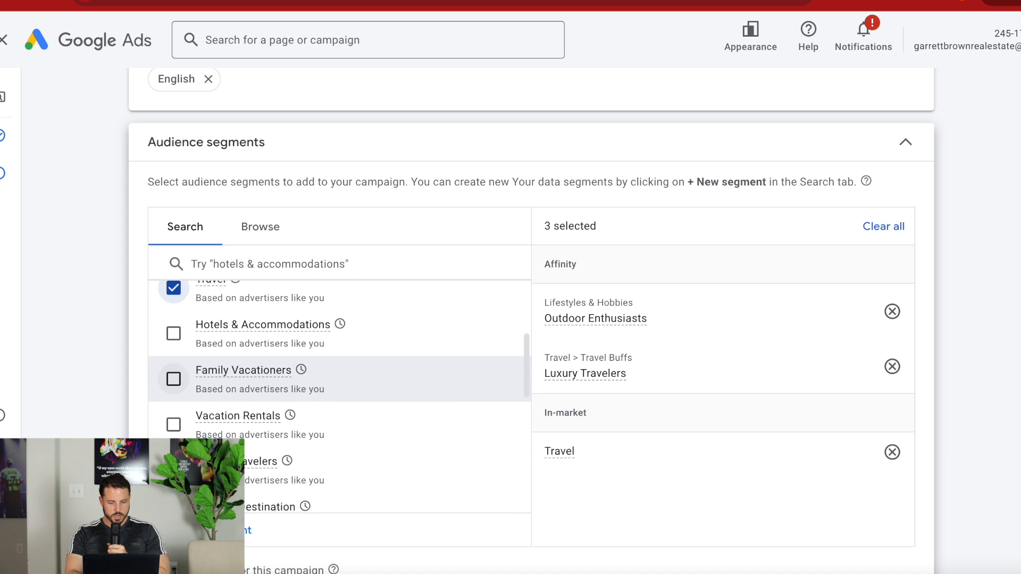
click(176, 424)
Add the Travel and Family Vacationers affinity segments and the Camping & Hiking Equipment in-market segment, and search the segments for "hiking".
scroll(178, 420, down, 2)
scroll(179, 420, down, 1)
scroll(178, 420, down, 1)
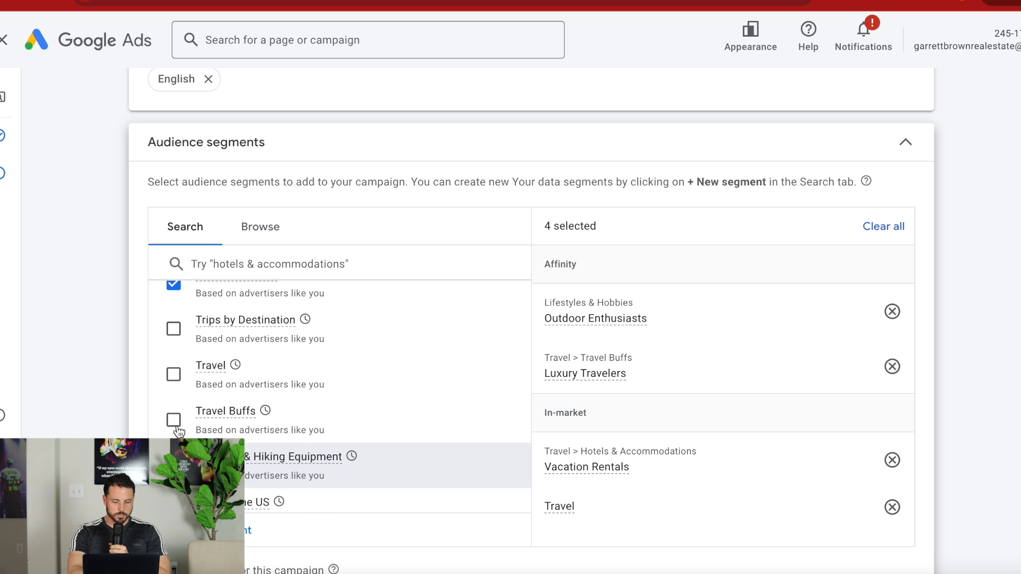
click(173, 374)
click(174, 466)
scroll(174, 466, down, 2)
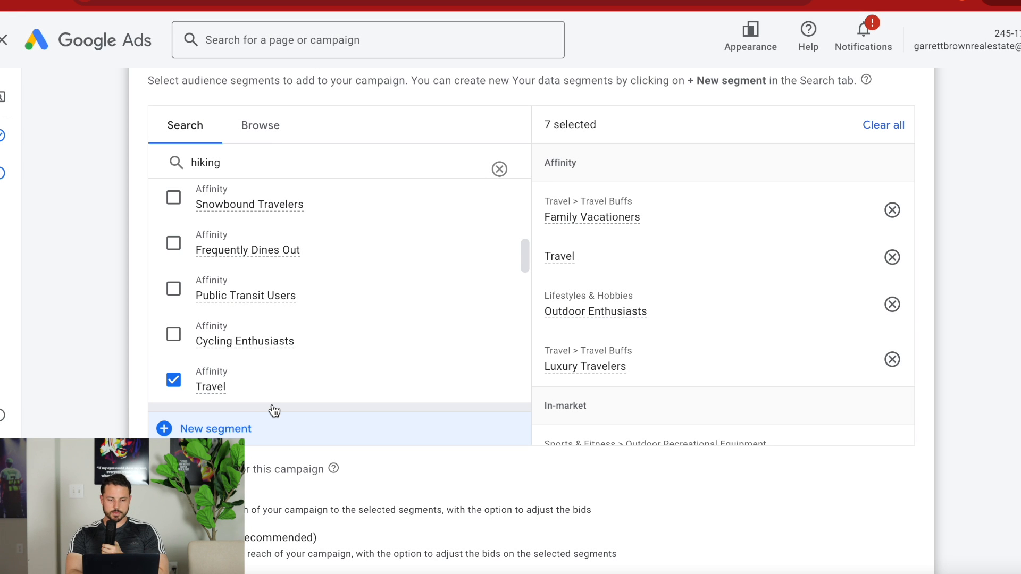
scroll(666, 359, down, 5)
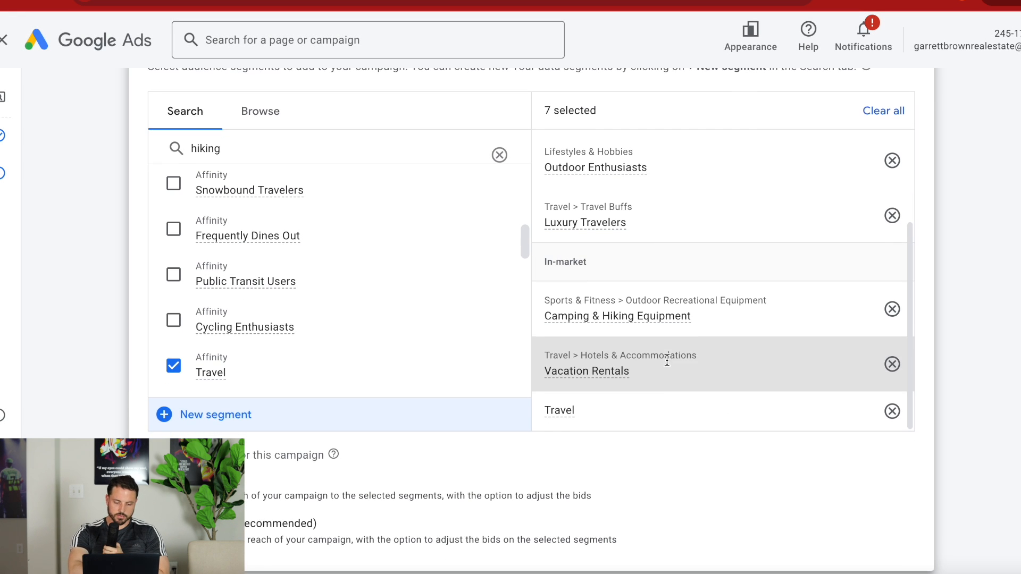
Search the audience segments for "beach tra" in place of "hiking".
scroll(372, 288, up, 10)
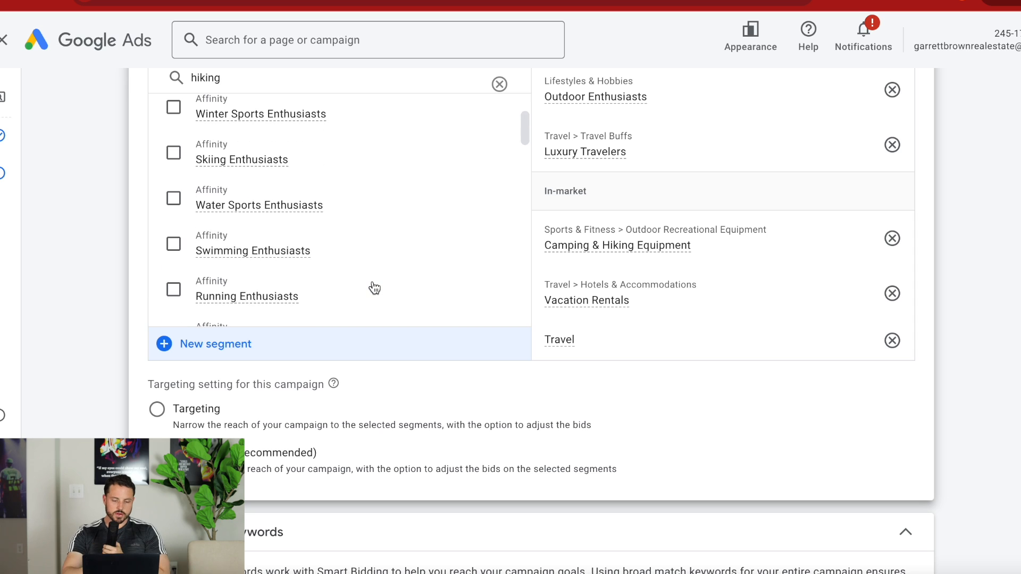
scroll(156, 299, up, 1)
double_click(246, 189)
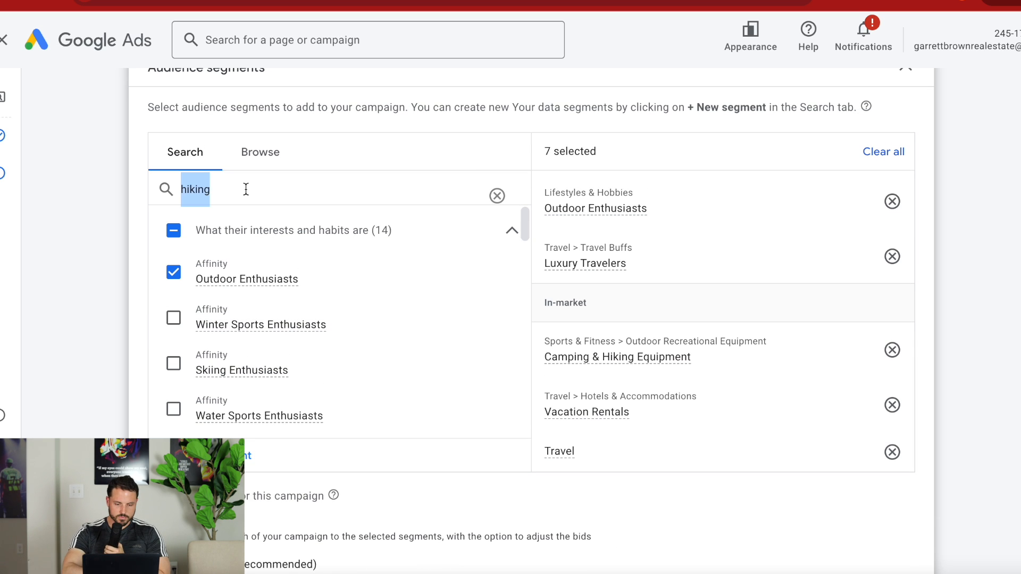
text(trsa)
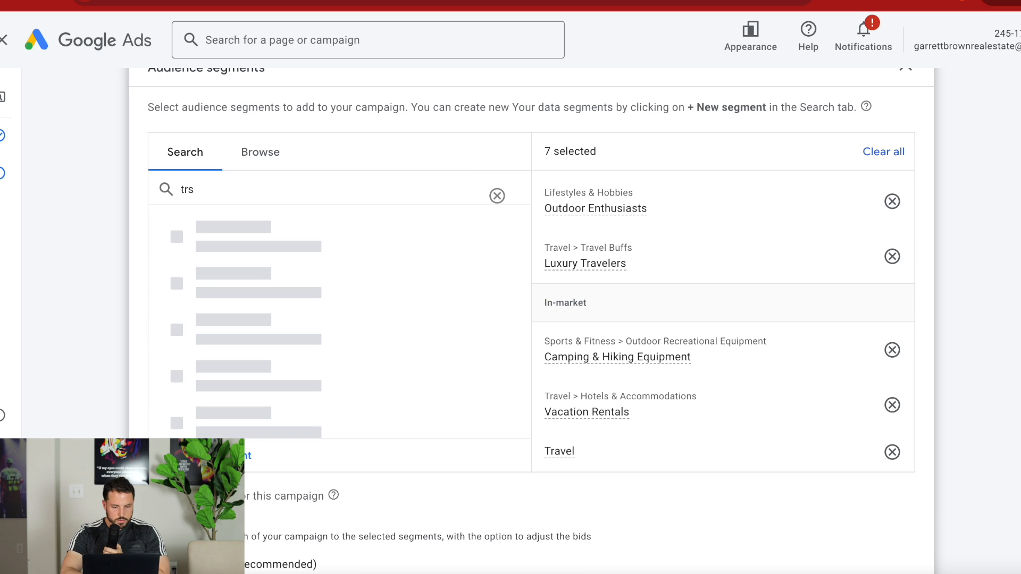
key(BackSpace)
key(BackSpace)
key(BackSpace)
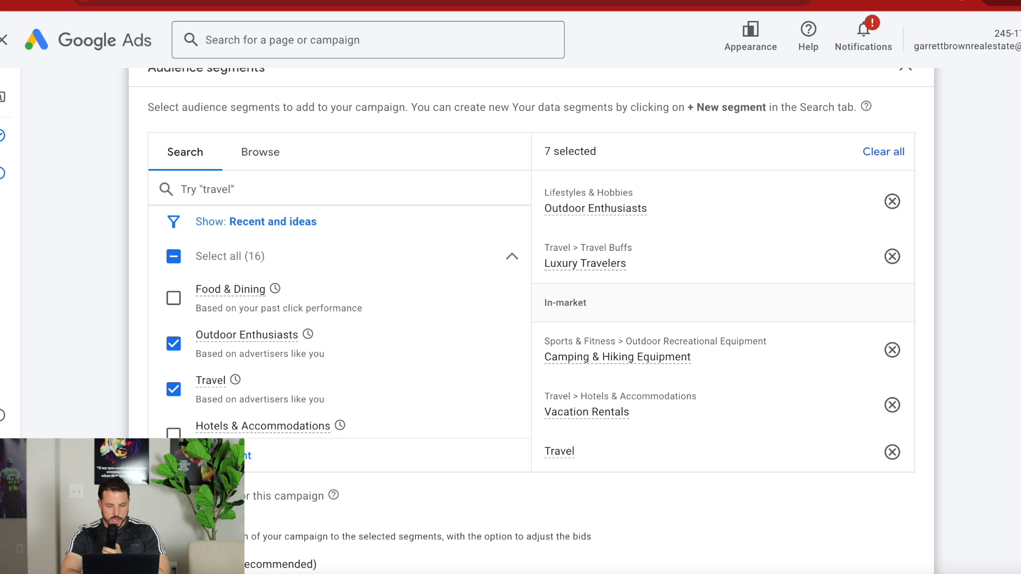
text(beach tra)
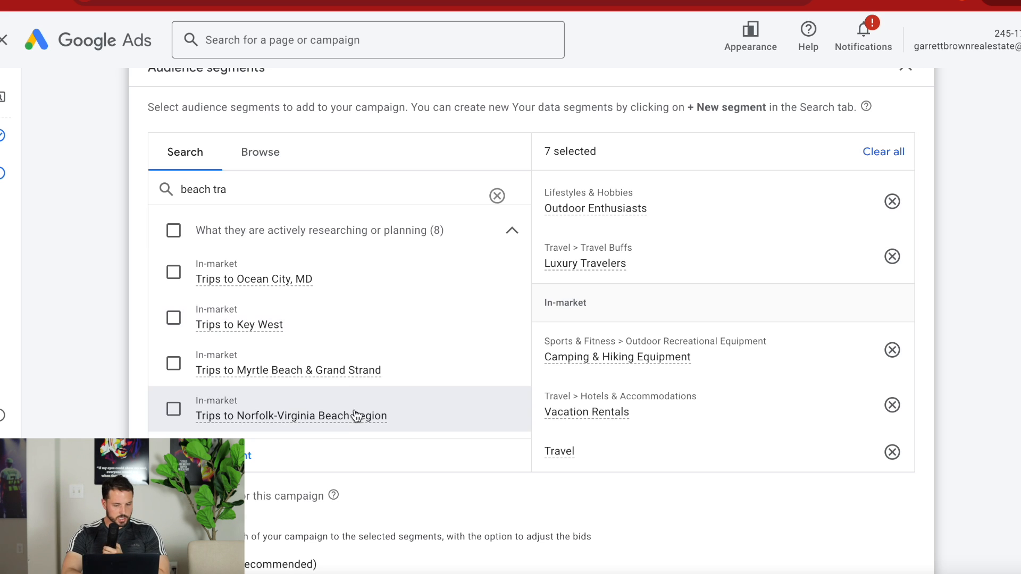
Look through the in-market and affinity segments suggested for beach travel and clear the segment search.
scroll(337, 340, down, 2)
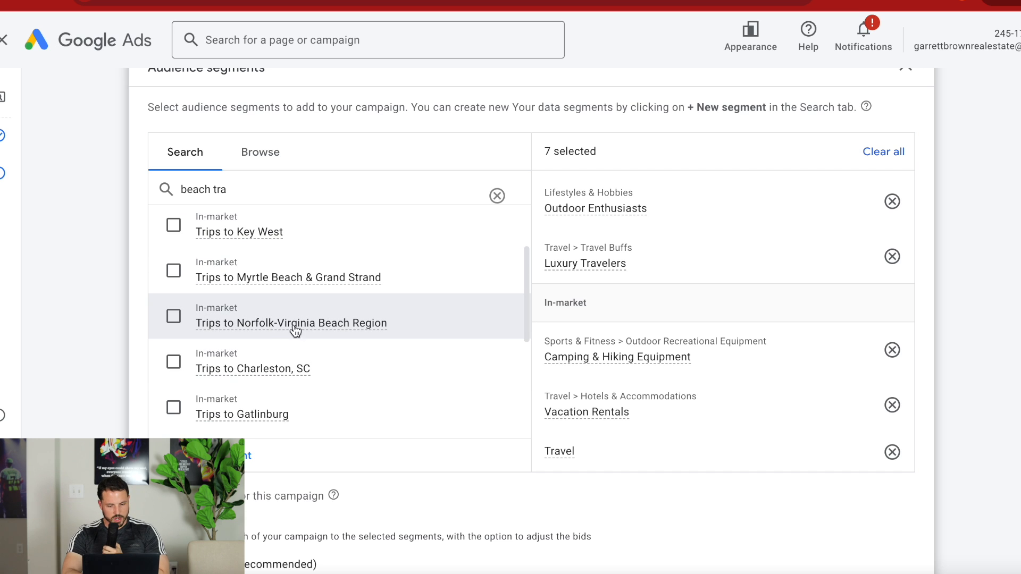
scroll(340, 338, down, 2)
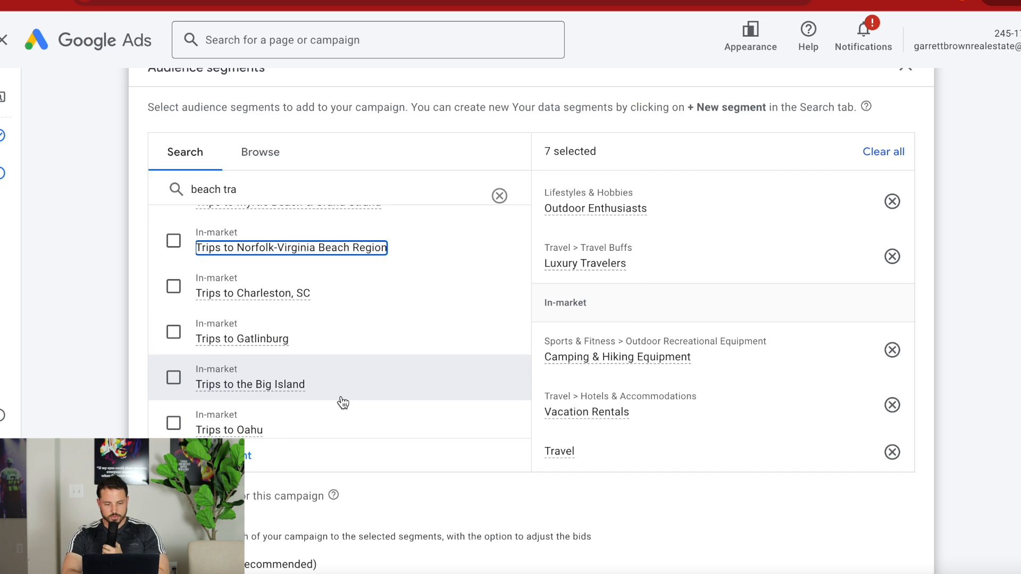
scroll(343, 403, down, 5)
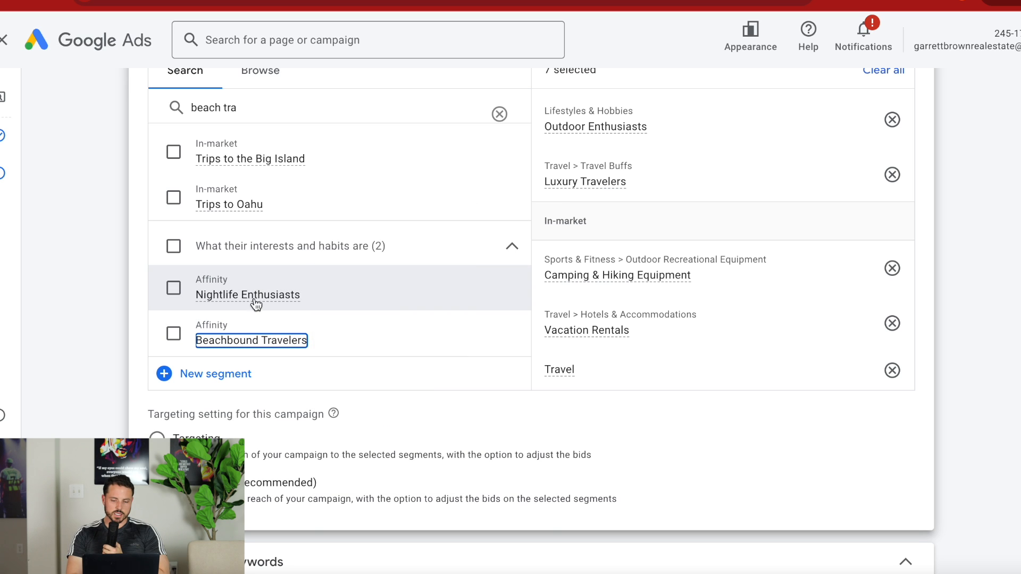
scroll(319, 275, up, 6)
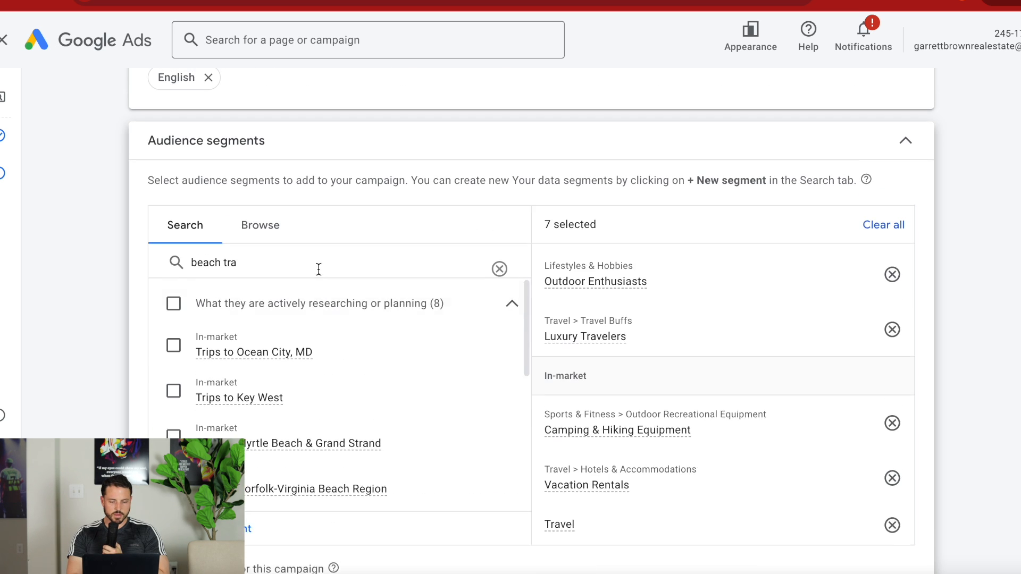
scroll(384, 248, up, 1)
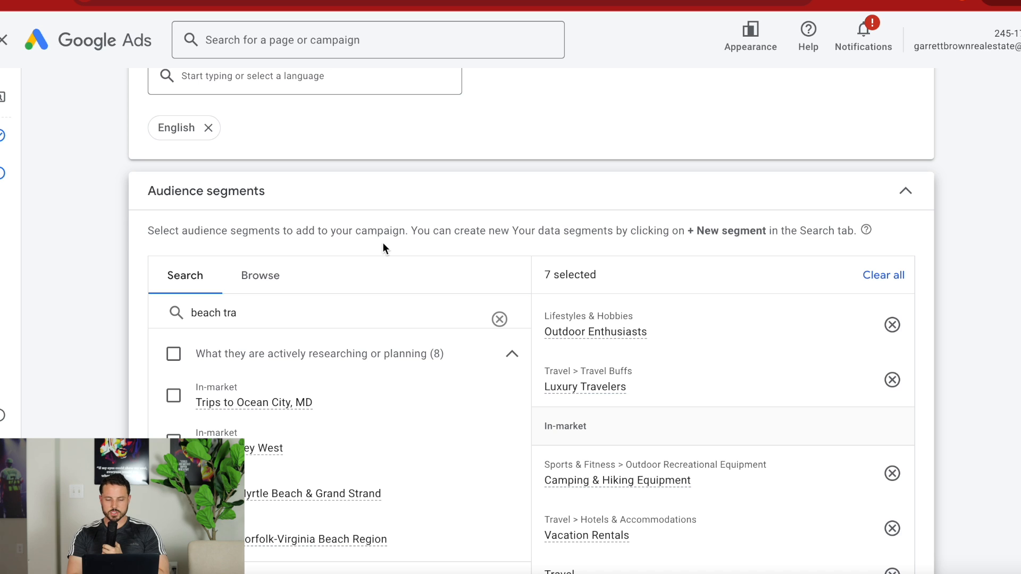
click(500, 319)
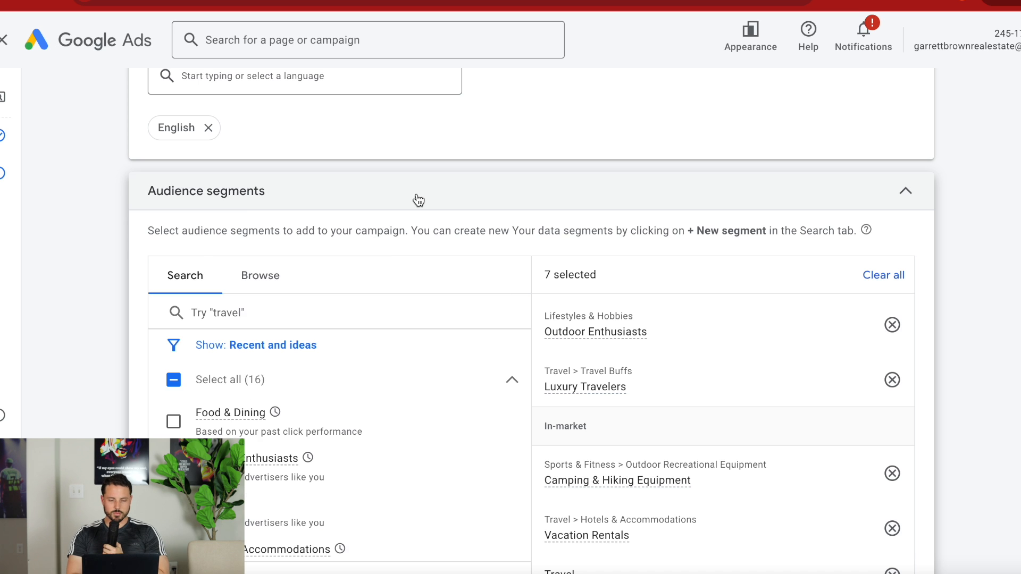
Remove the Luxury Travelers affinity segment from the campaign's selected audience segments.
scroll(417, 199, down, 8)
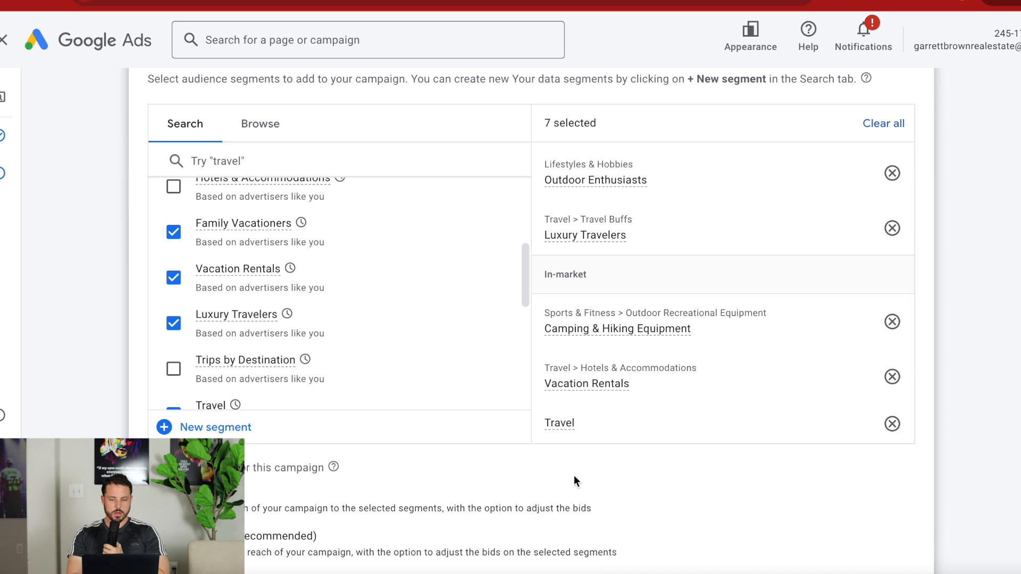
scroll(505, 454, up, 3)
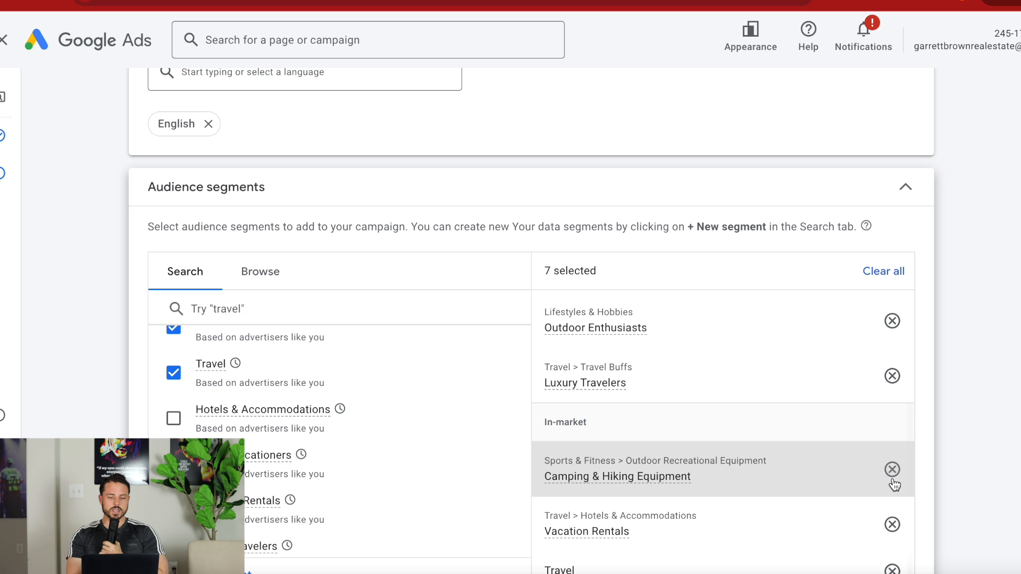
click(893, 376)
Check the targeting, broad match and automatically created assets settings, and continue to the keywords and ads setup.
scroll(958, 324, down, 3)
scroll(958, 324, down, 3)
scroll(959, 321, down, 4)
scroll(959, 321, up, 3)
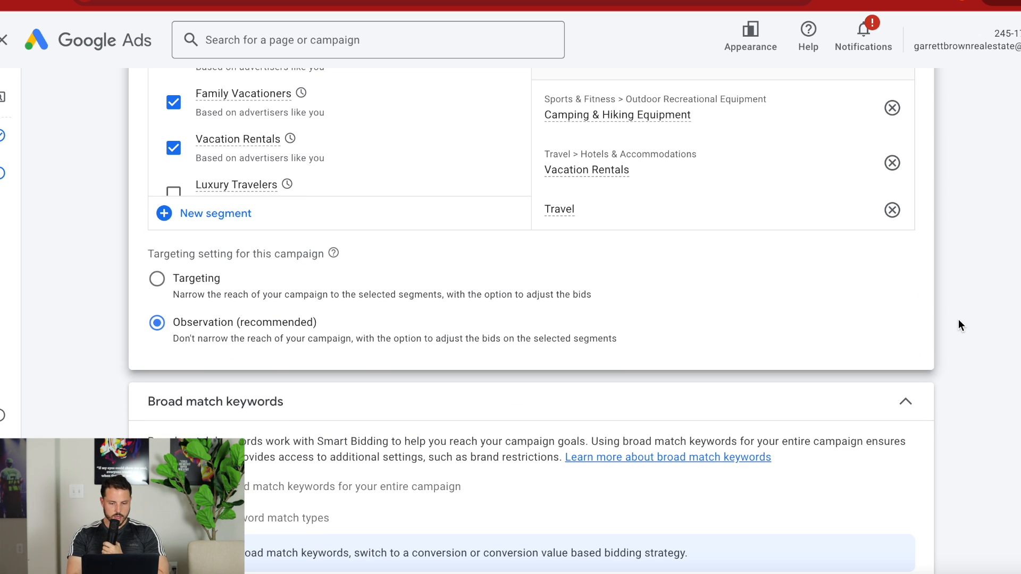
scroll(958, 325, up, 3)
scroll(958, 324, down, 10)
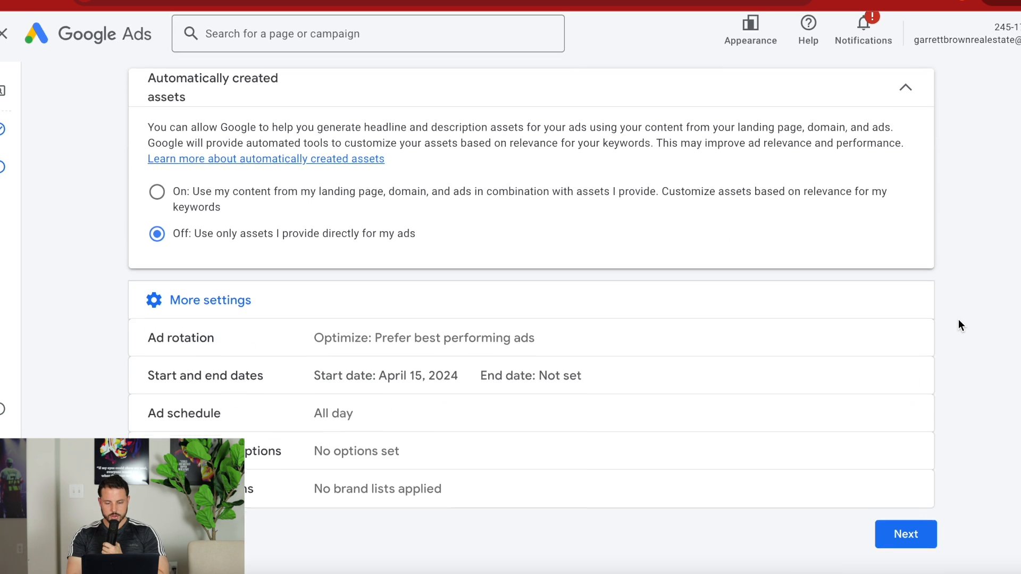
click(921, 548)
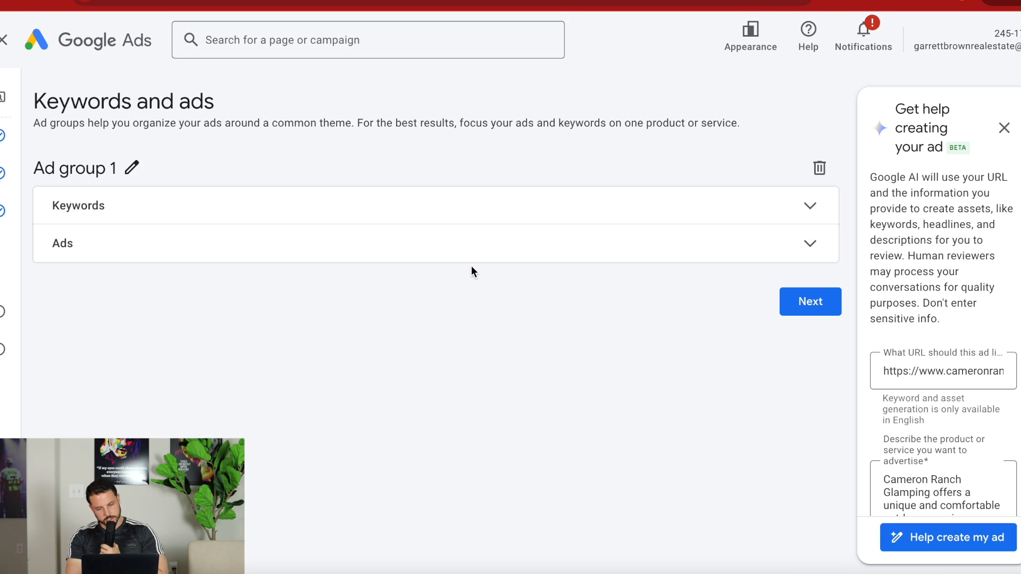
Accept the AI-assisted ad creation for Ad group 1 and go to the description of the advertised product.
click(812, 221)
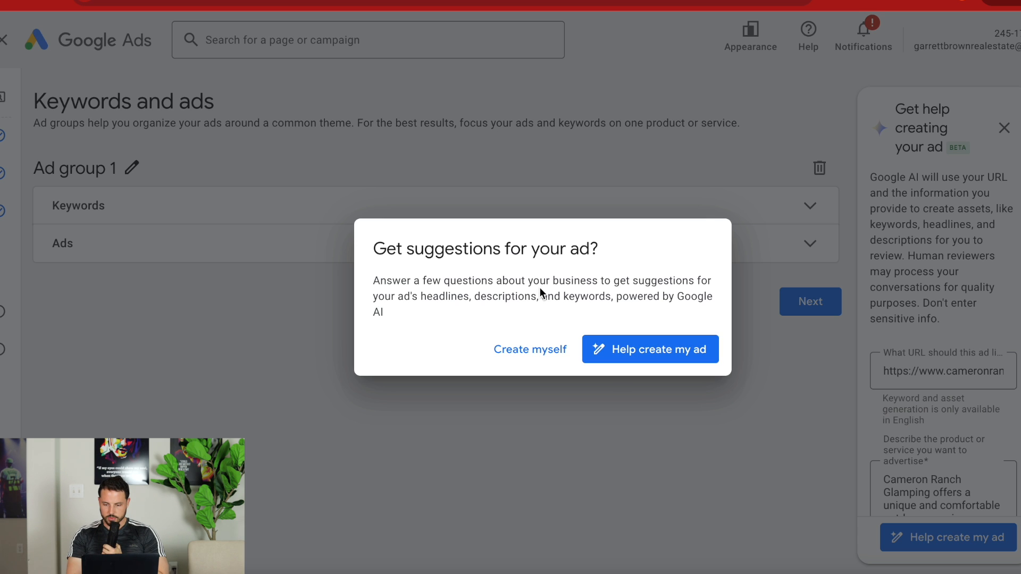
click(636, 351)
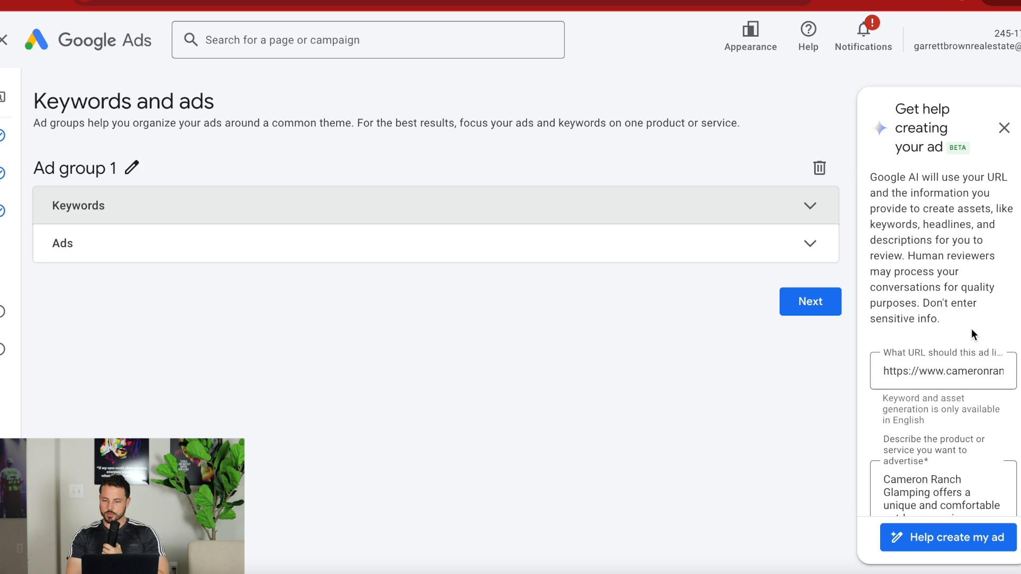
scroll(969, 346, down, 5)
scroll(973, 318, down, 5)
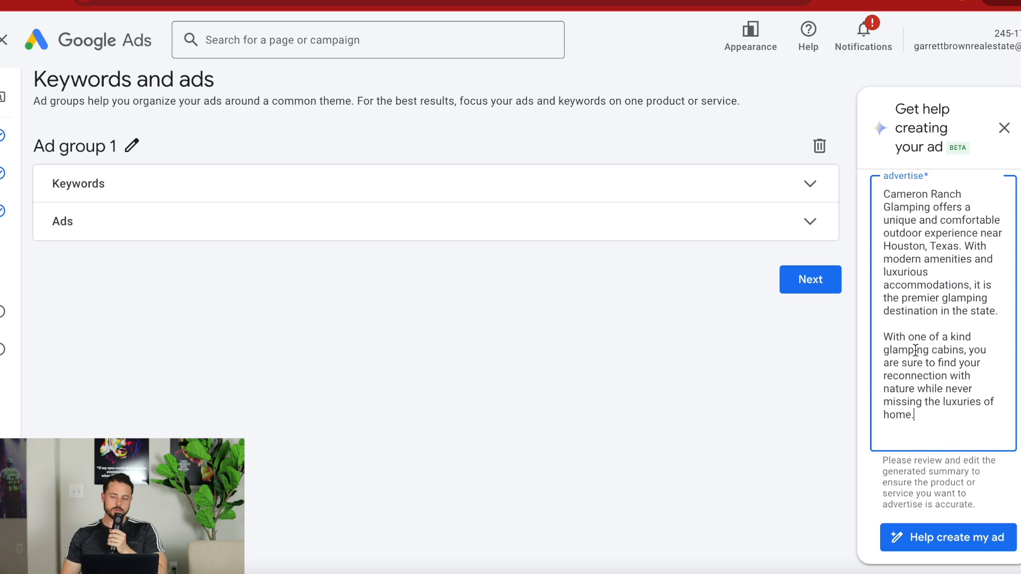
Insert "our" before "one of a kind", append "Book you getaway today on our website instantly." to the description, and generate the ad suggestions.
text(our)
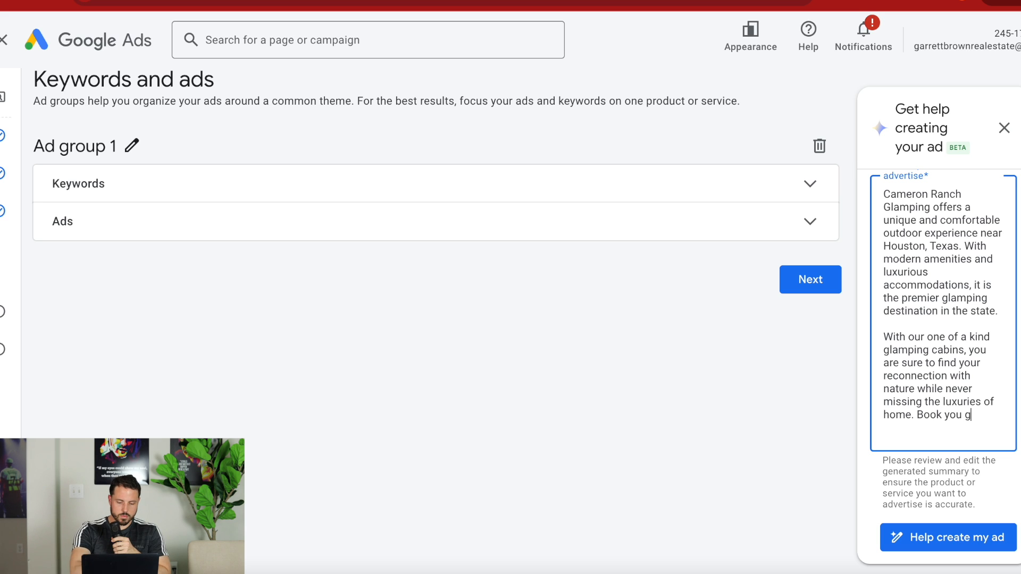
text(y today)
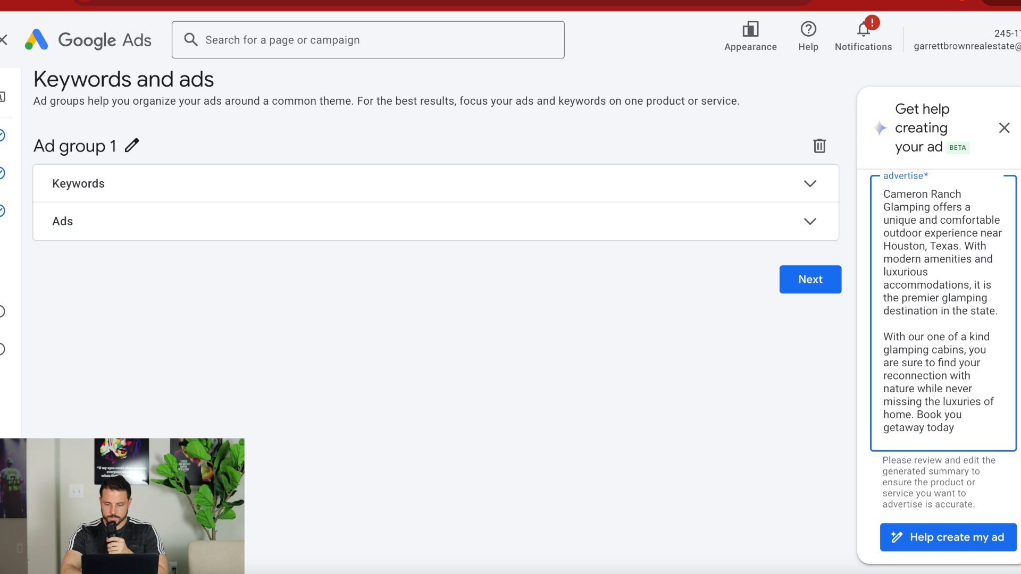
text( on our webs)
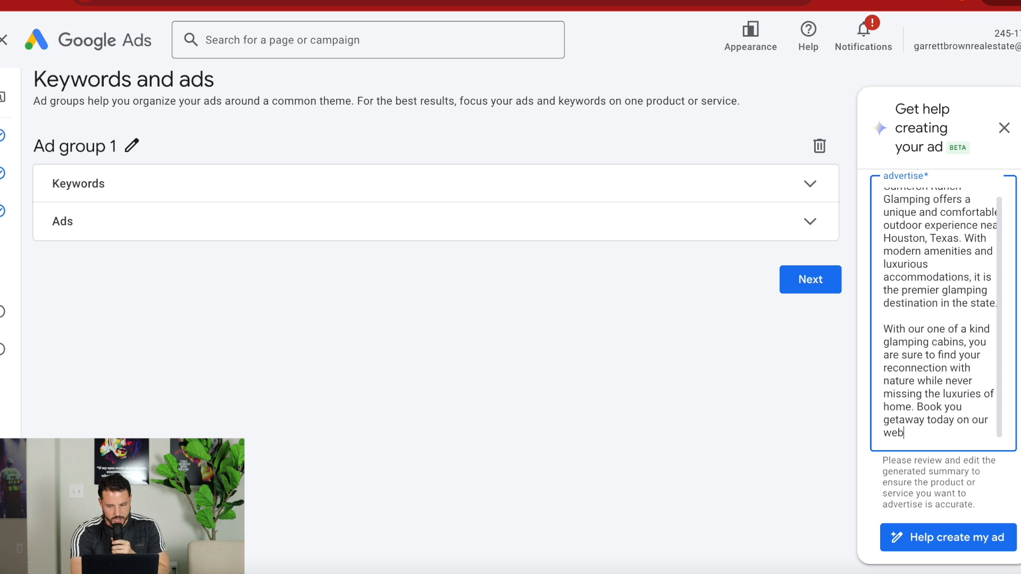
text(ite instantly.)
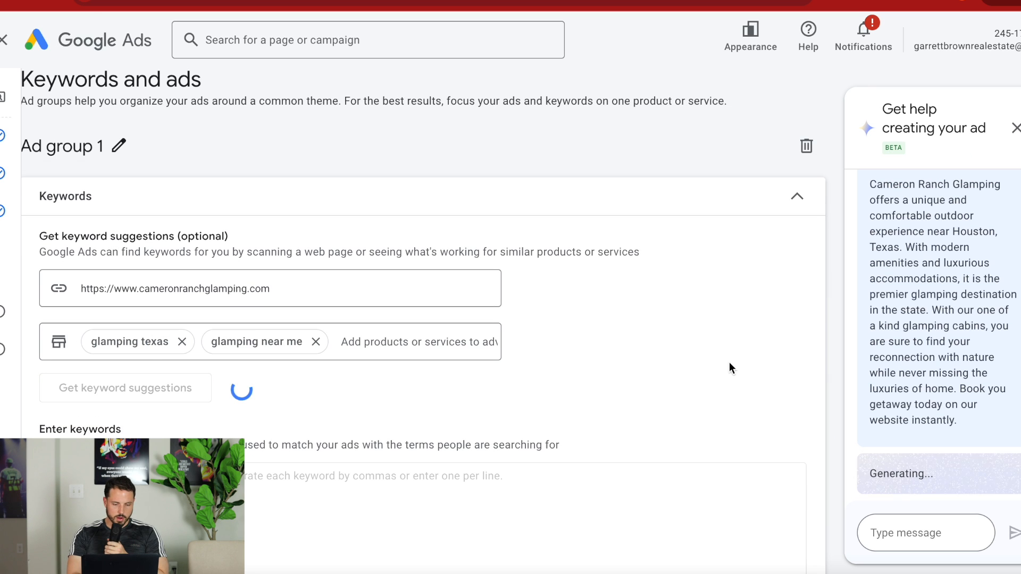
Review the keywords generated for Ad group 1 in the keyword entry box.
scroll(900, 373, down, 1)
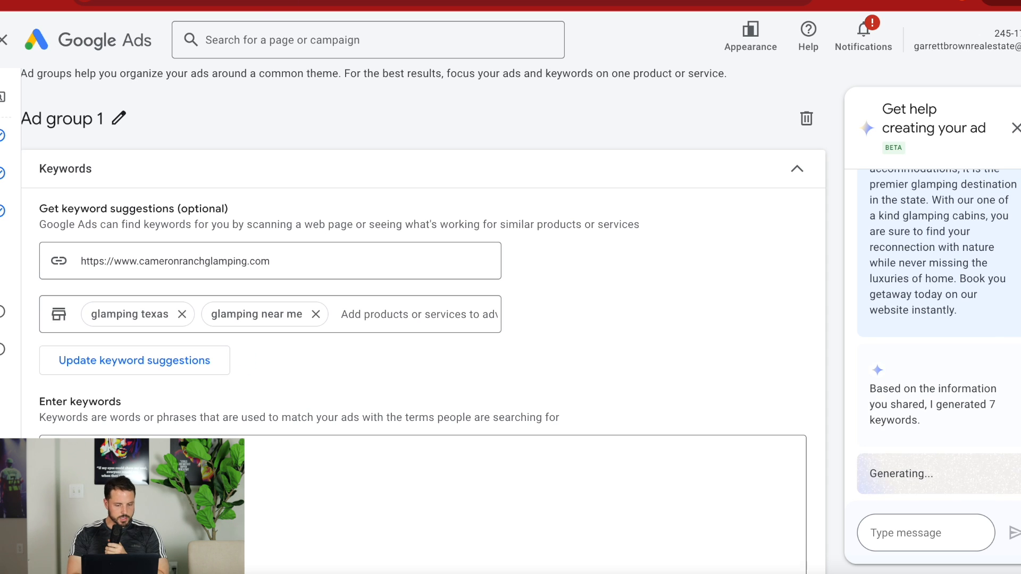
scroll(306, 333, down, 2)
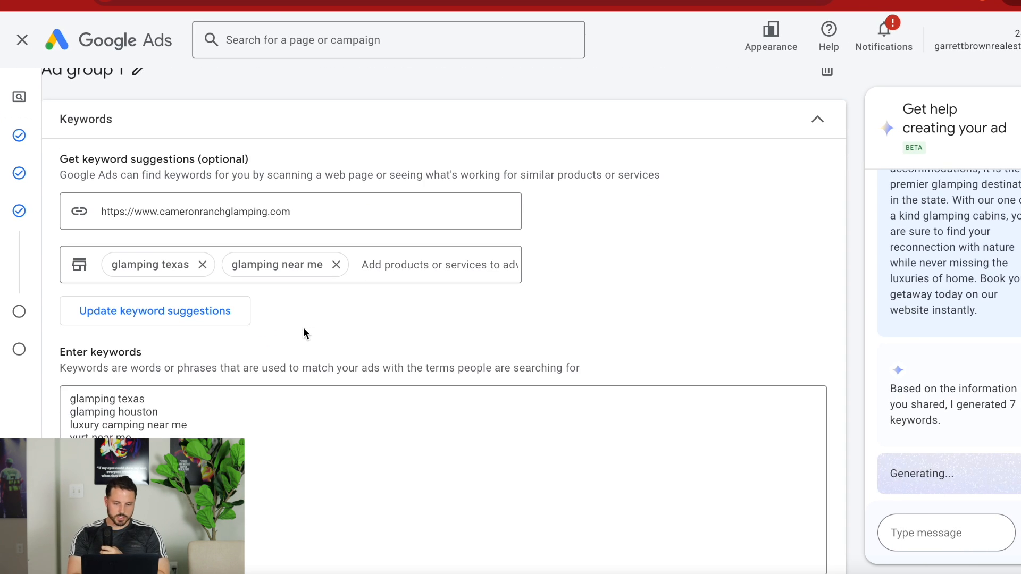
click(177, 425)
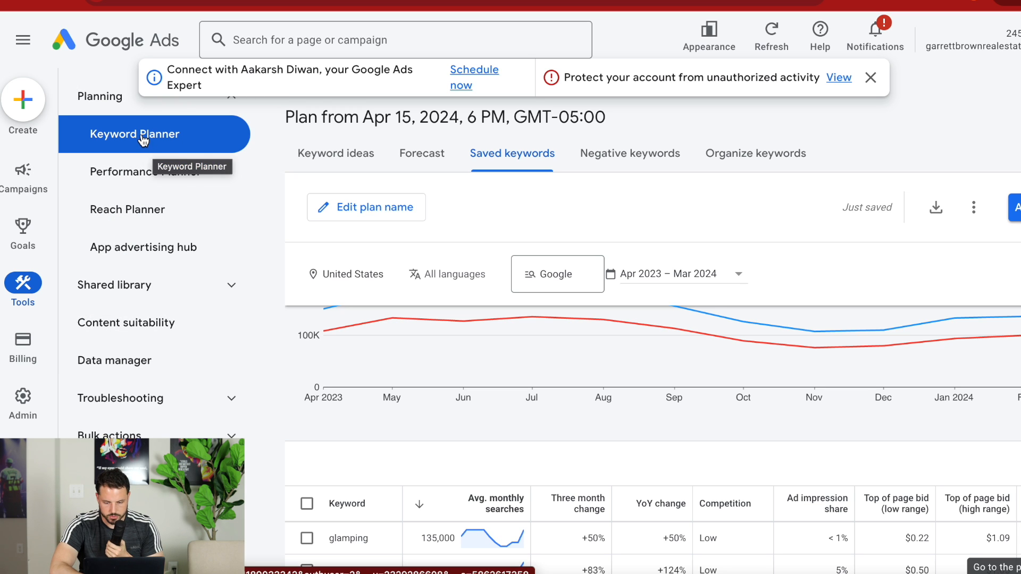
Examine the saved keywords in Keyword Planner, comparing average monthly searches and the low and high top-of-page bids.
mouse_move(35, 190)
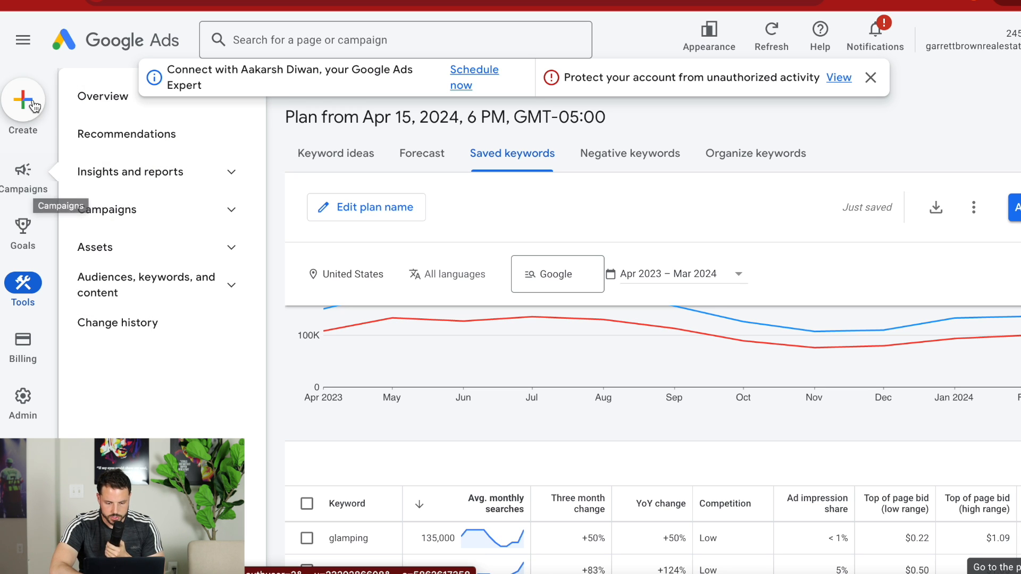
scroll(451, 401, down, 5)
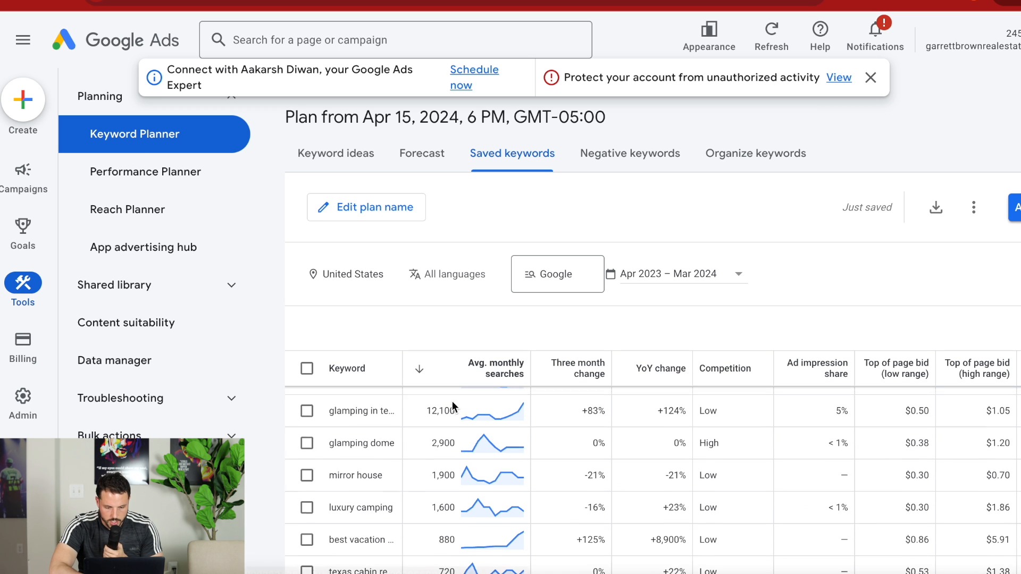
scroll(585, 460, up, 3)
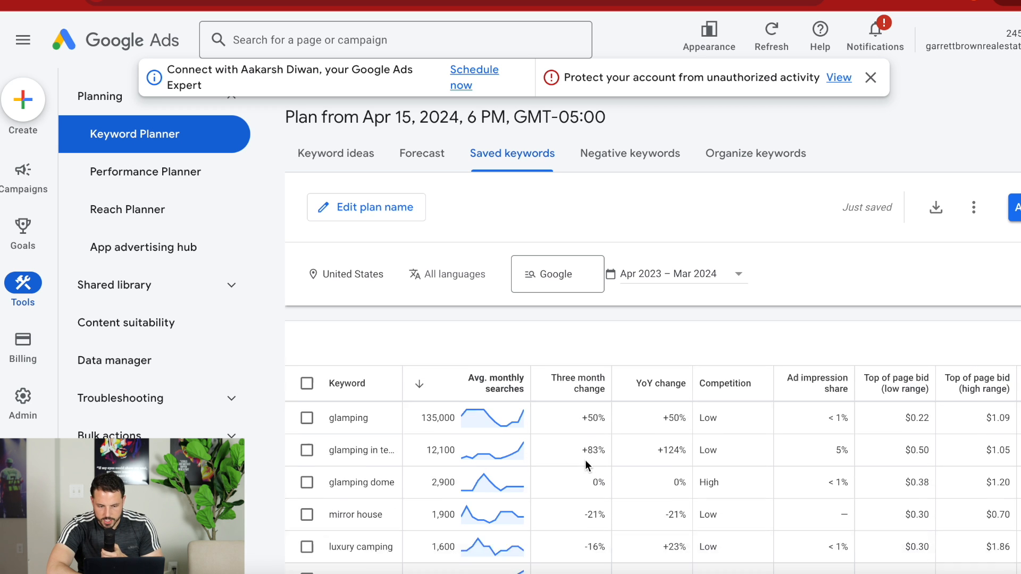
scroll(601, 353, down, 3)
scroll(585, 477, up, 4)
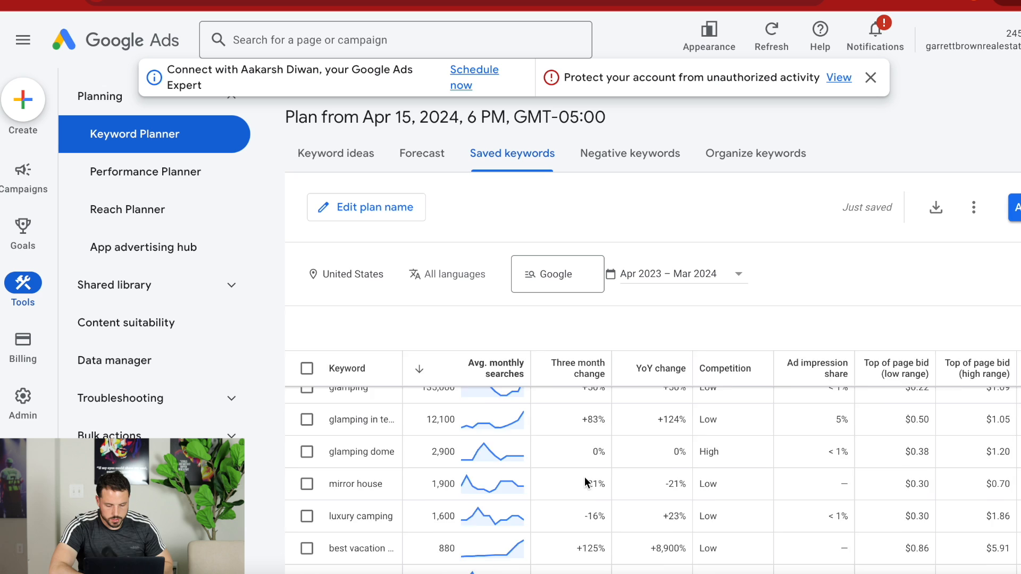
scroll(417, 384, left, 1)
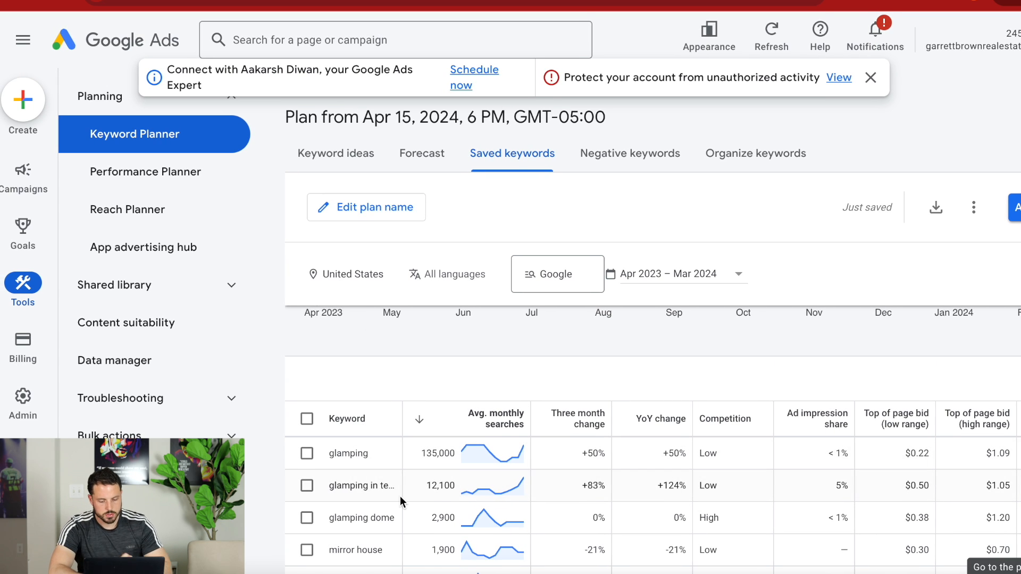
scroll(399, 496, down, 1)
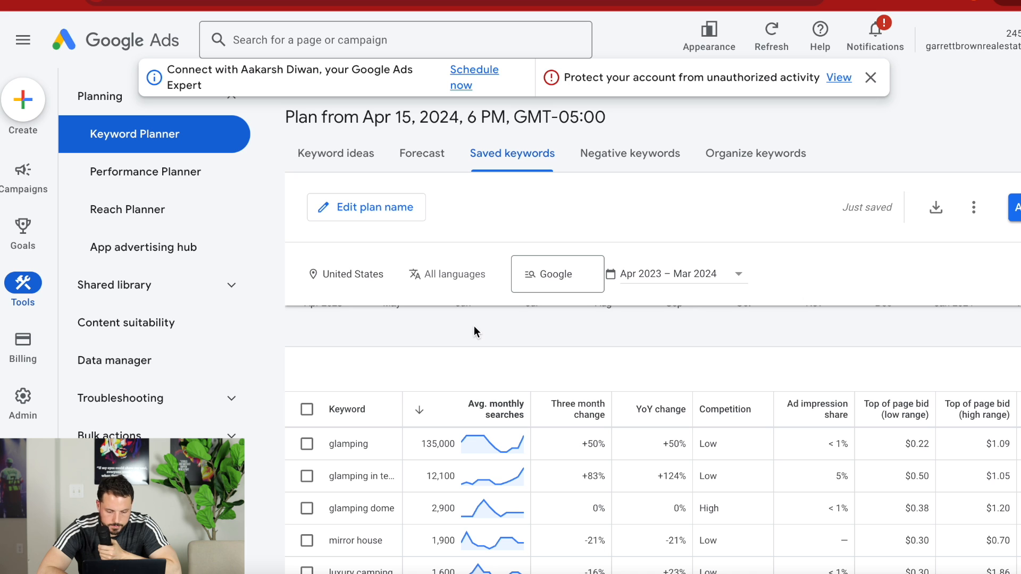
scroll(473, 325, down, 1)
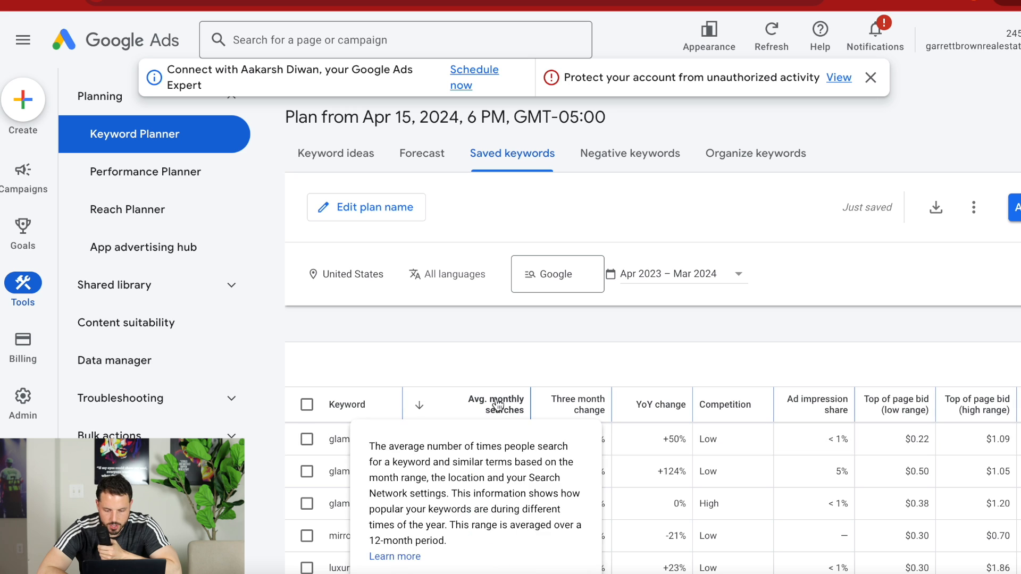
mouse_move(498, 413)
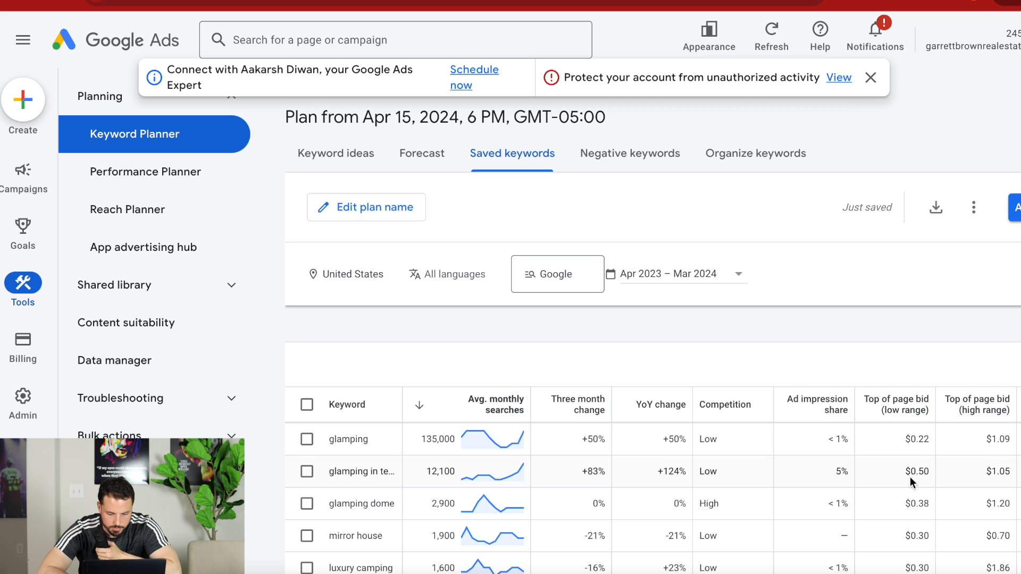
mouse_move(898, 419)
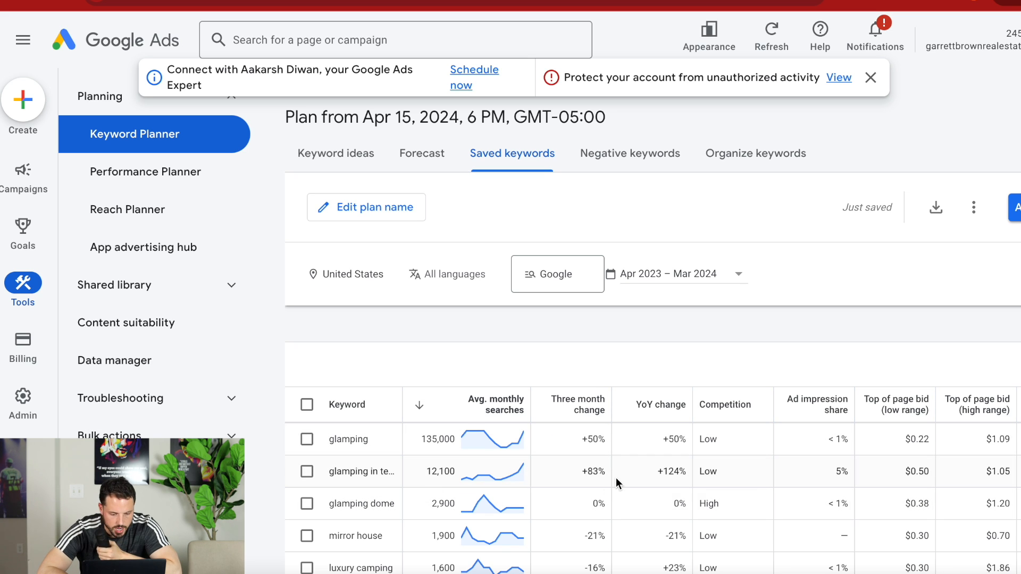
Enter "lake home rental" and "downtown houston" as additional keywords for the saved keyword plan.
scroll(692, 485, down, 1)
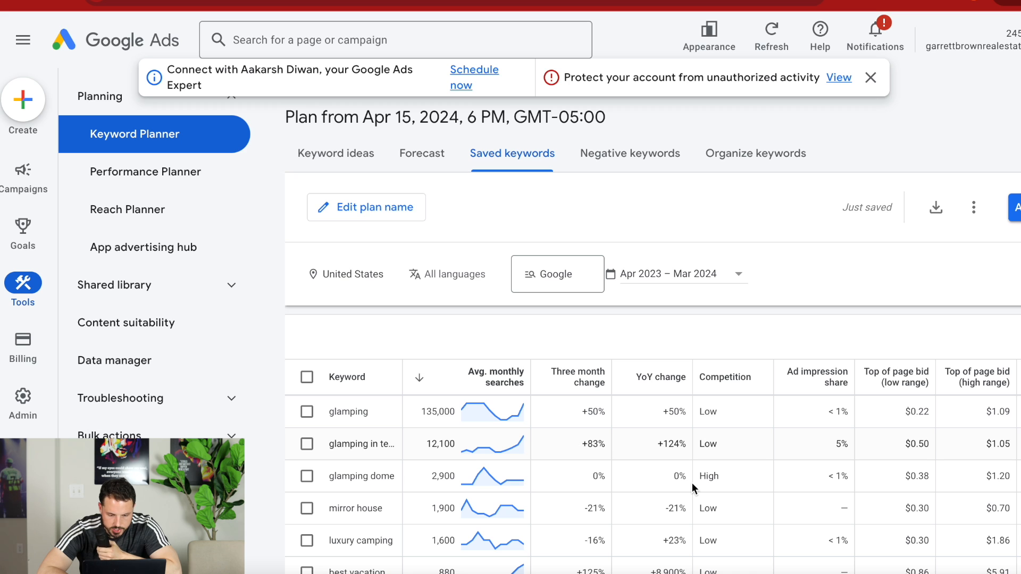
scroll(694, 488, down, 1)
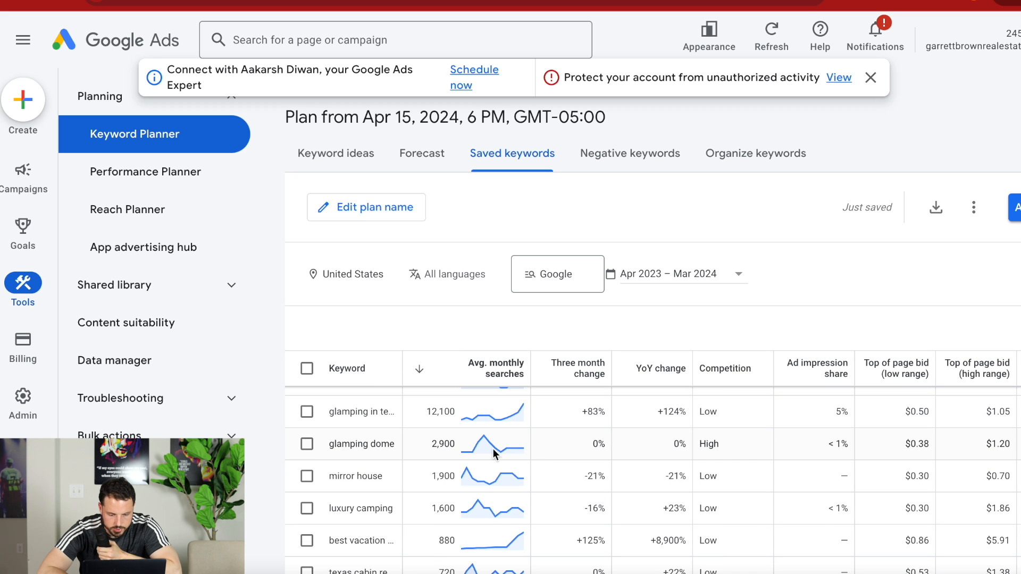
scroll(706, 449, down, 1)
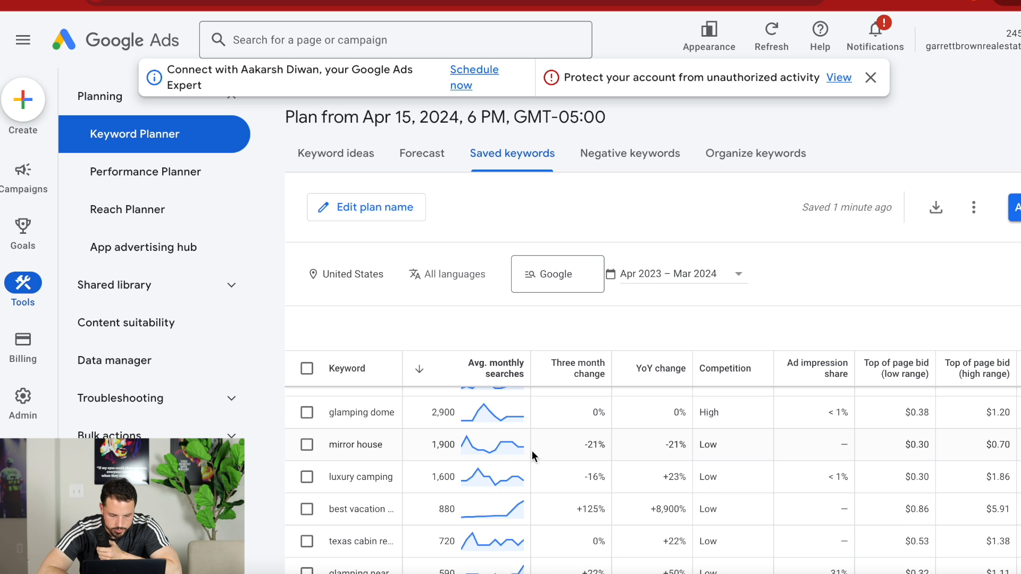
scroll(783, 449, down, 1)
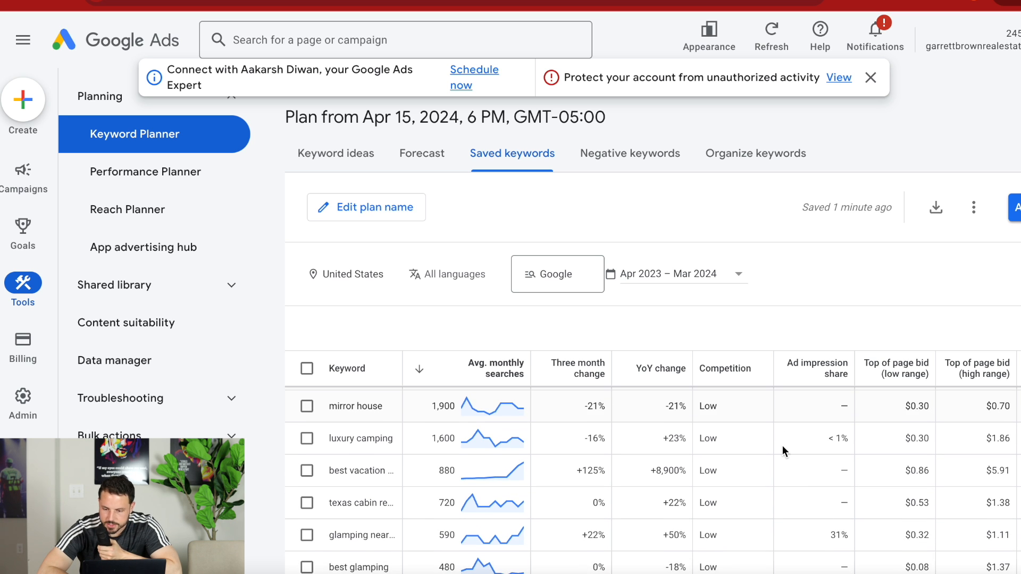
scroll(783, 445, down, 4)
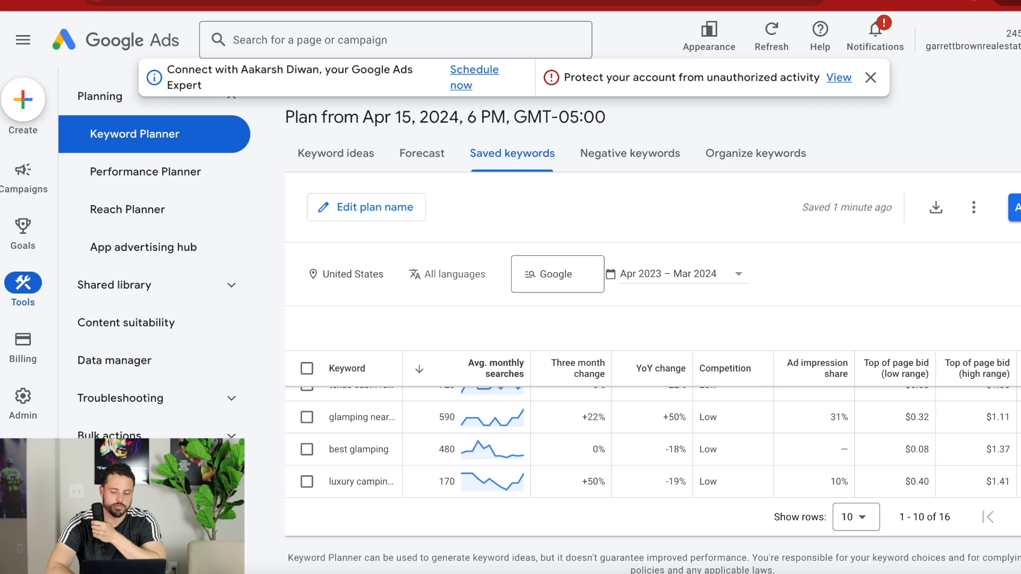
click(1013, 207)
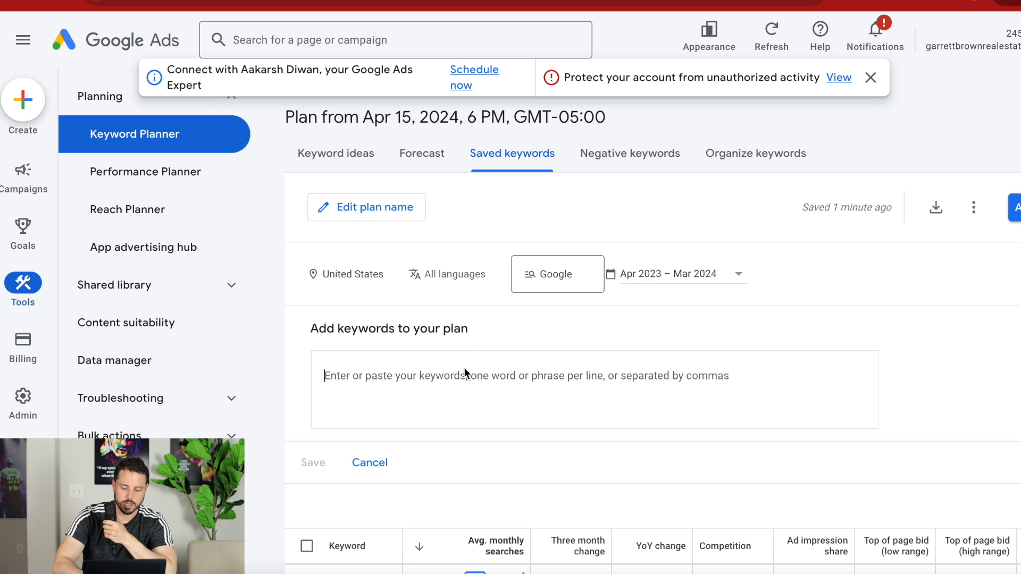
text(lake home rental)
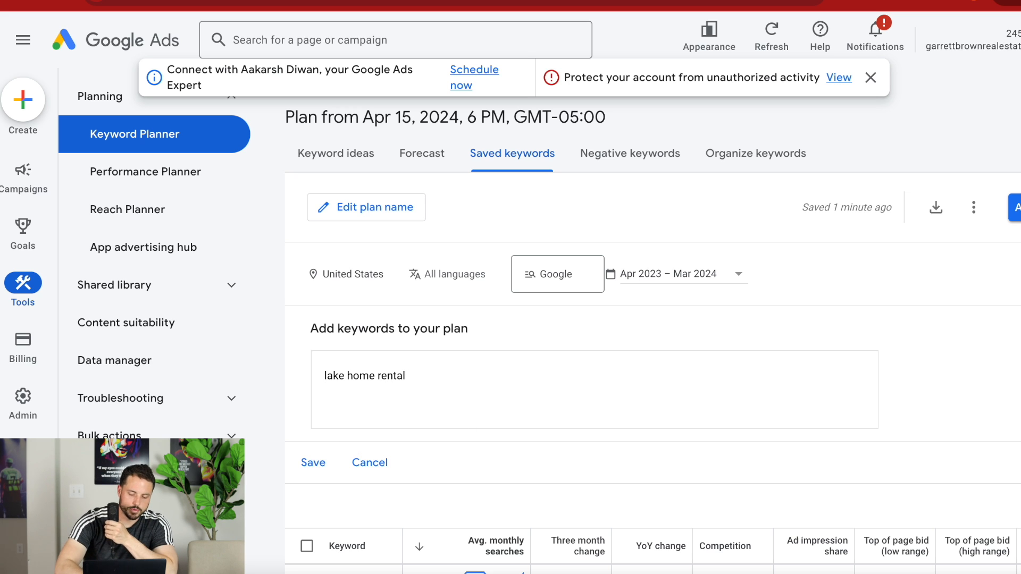
text(owntpw)
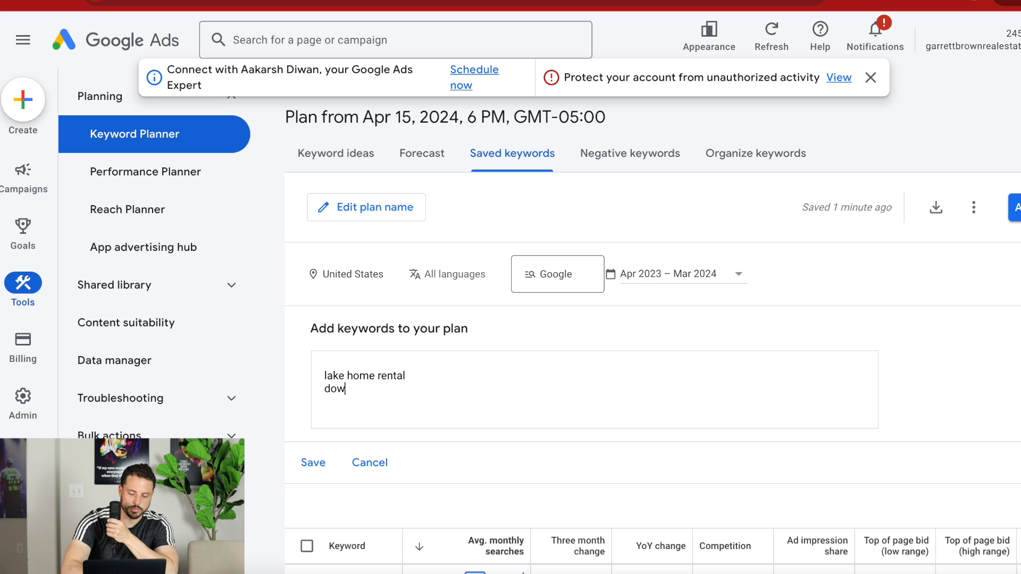
key(BackSpace)
key(BackSpace)
text(own houston)
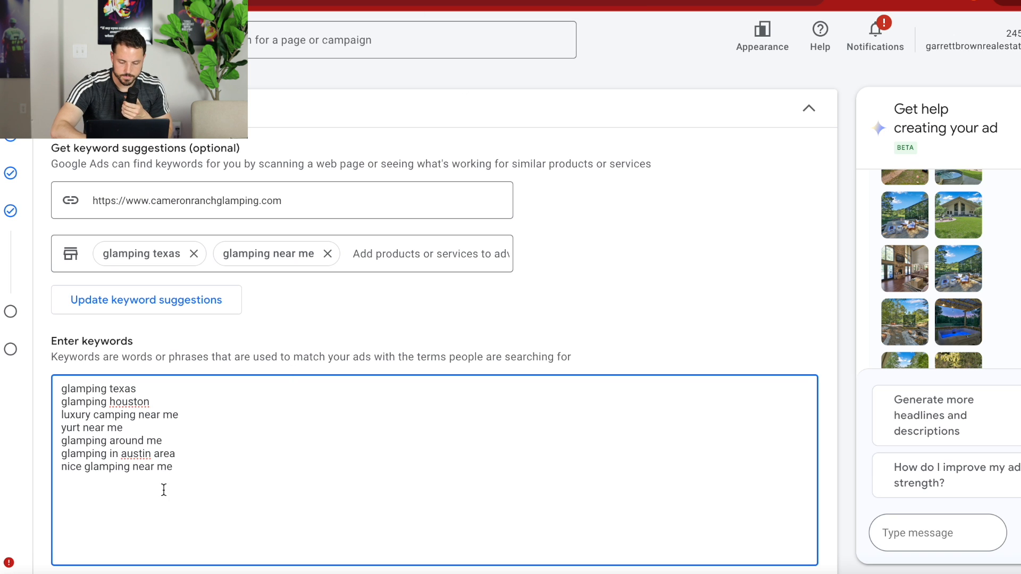
Add the keywords "glamping", "glamping near houston", "mirror house" and "luxury camping" to the ad group's keyword list.
text(glamping)
key(Return)
text(gl)
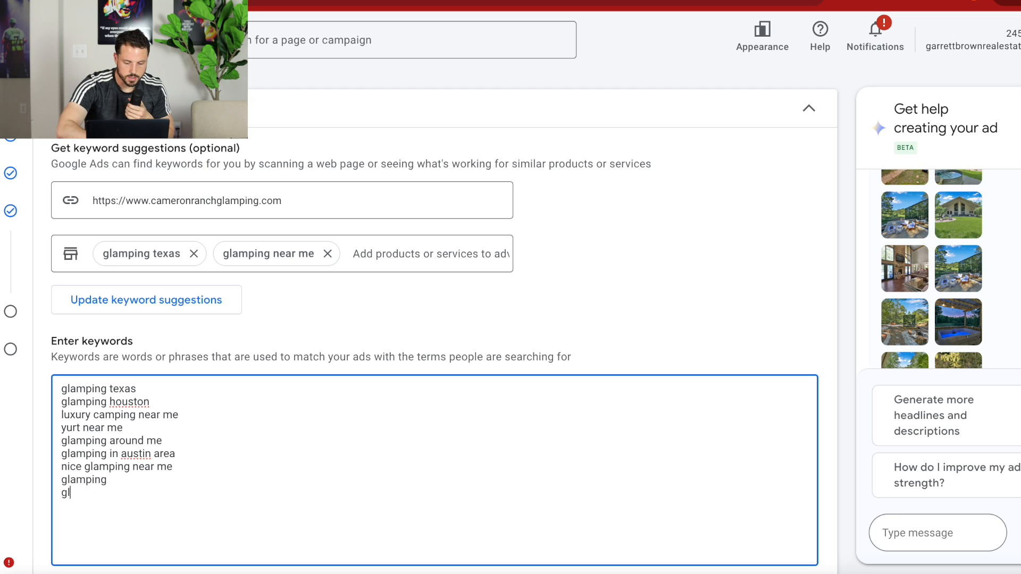
text(amping near houston)
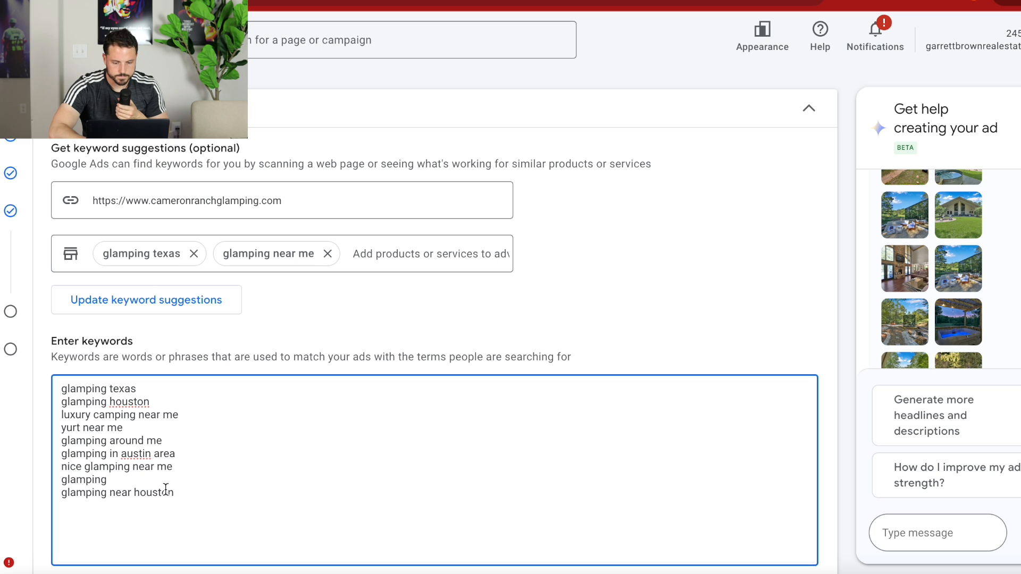
key(Return)
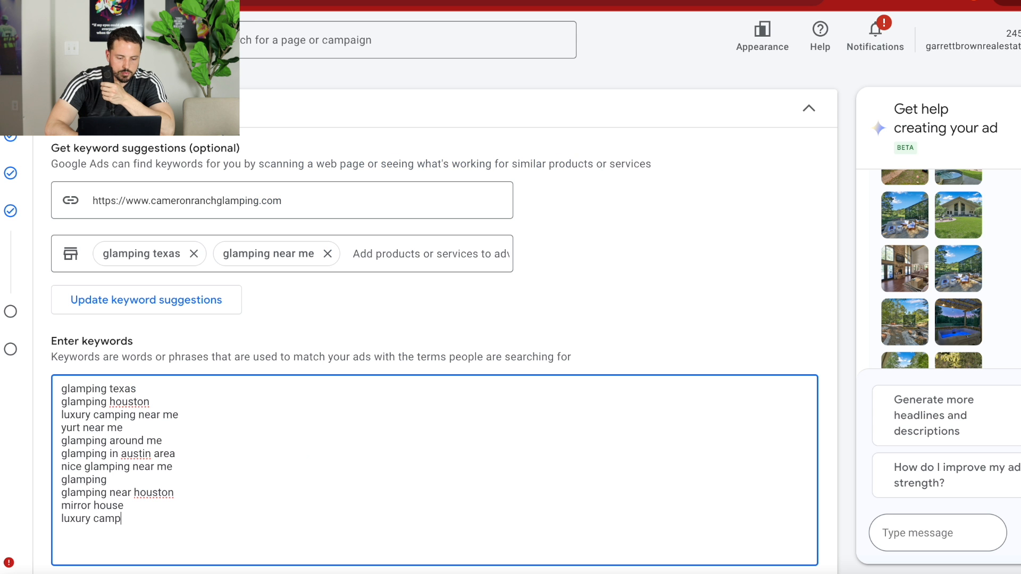
text(ing)
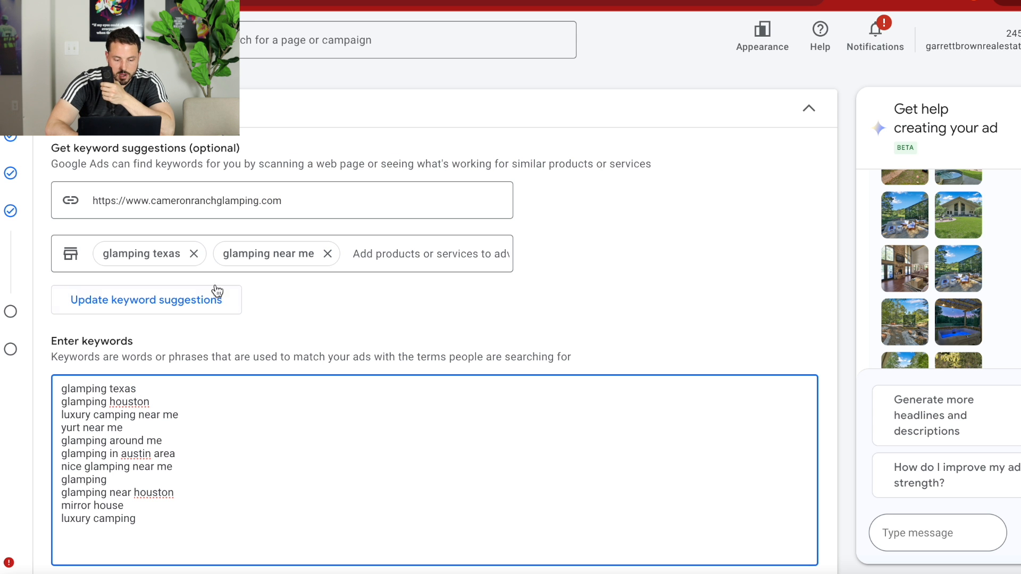
Change the headline "Convenient Locations Near You" to "One Of A Kind Glamping Site" and "Luxury Vacation Home" to "Luxury Vacation Cabins".
scroll(242, 356, down, 6)
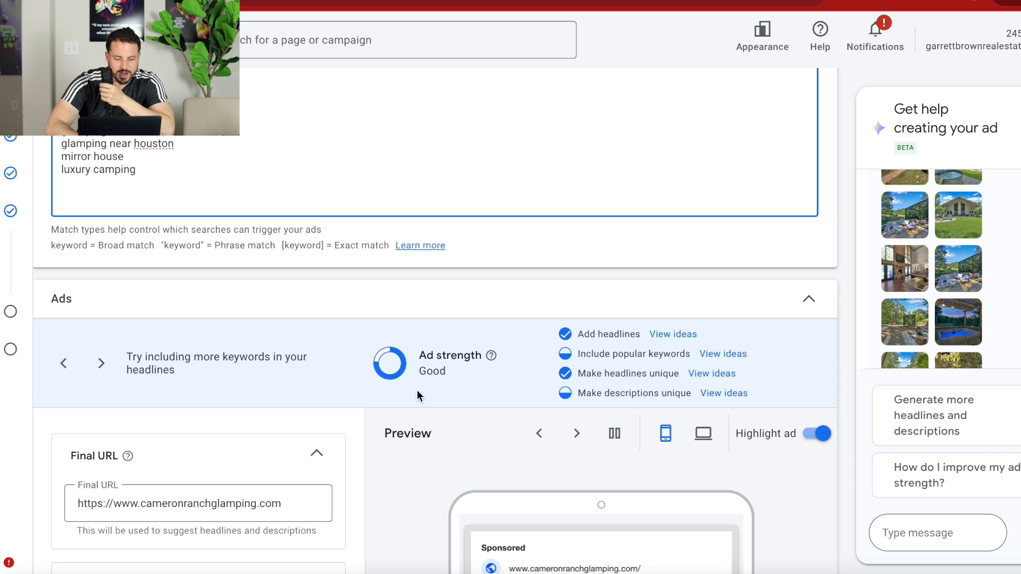
scroll(412, 375, down, 3)
scroll(141, 484, down, 8)
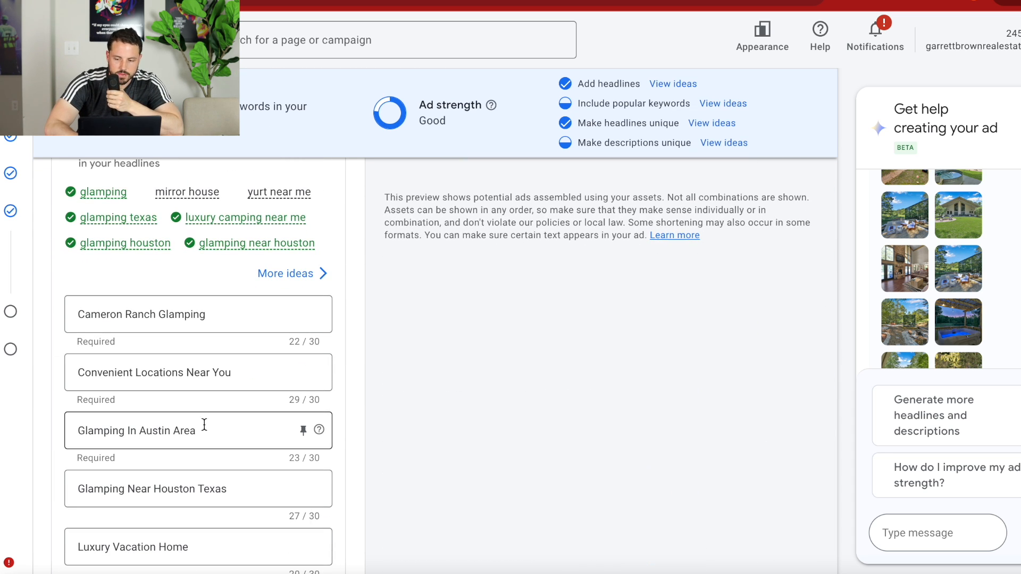
scroll(211, 428, up, 8)
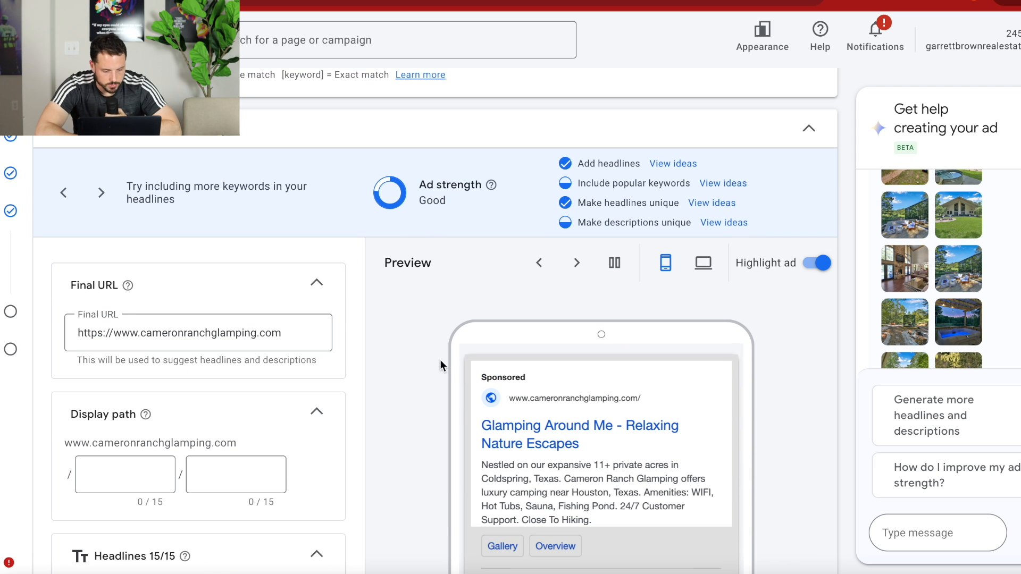
scroll(439, 366, down, 6)
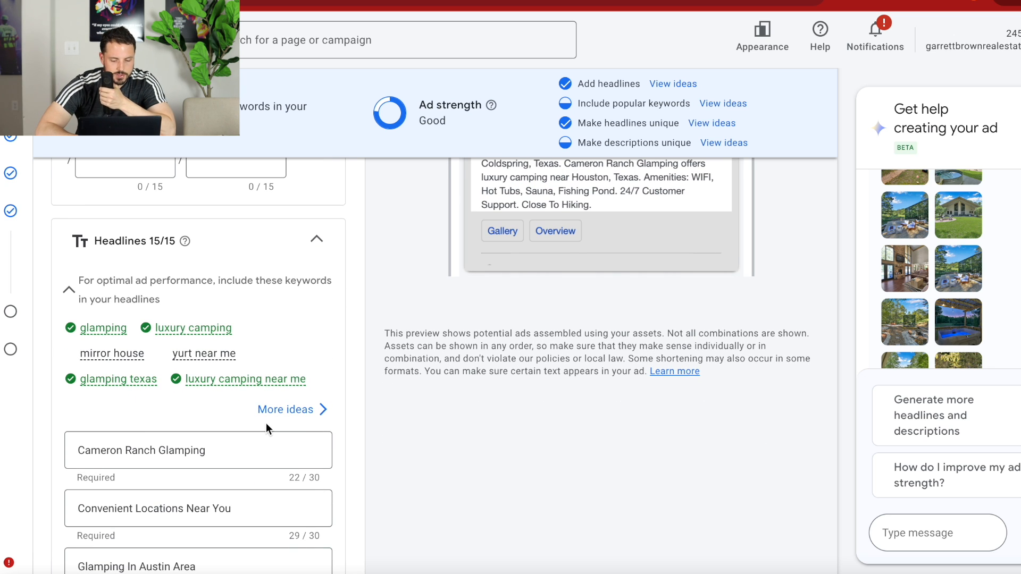
scroll(247, 456, down, 3)
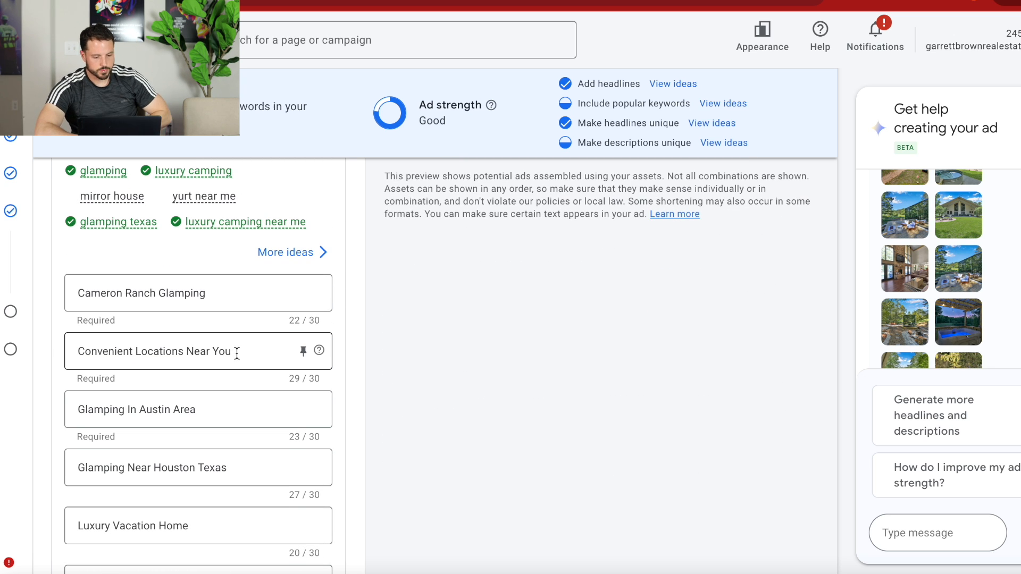
drag(237, 354, 66, 351)
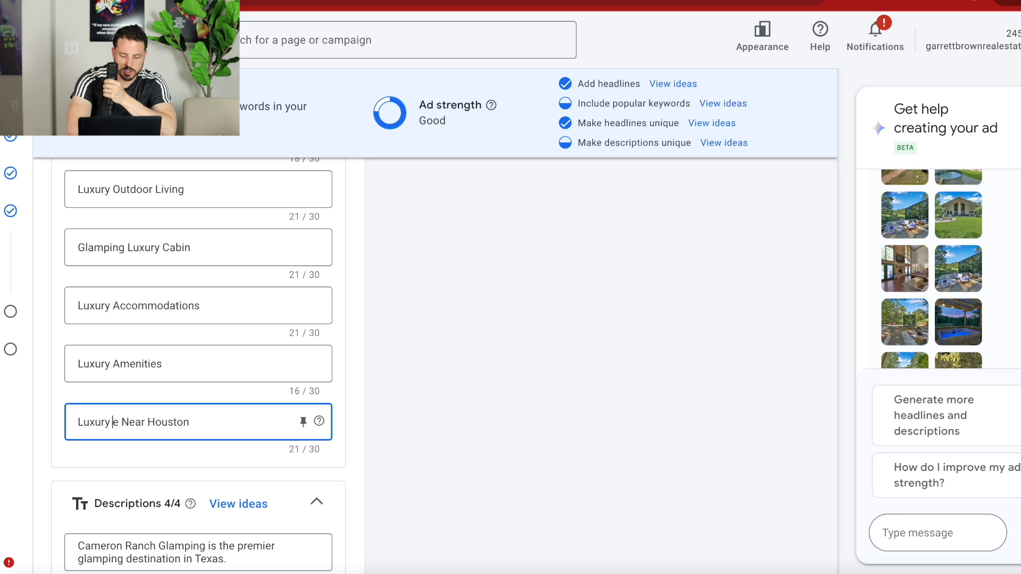
Reword the last headline as "Luxury Cabins Near Houston".
key(BackSpace)
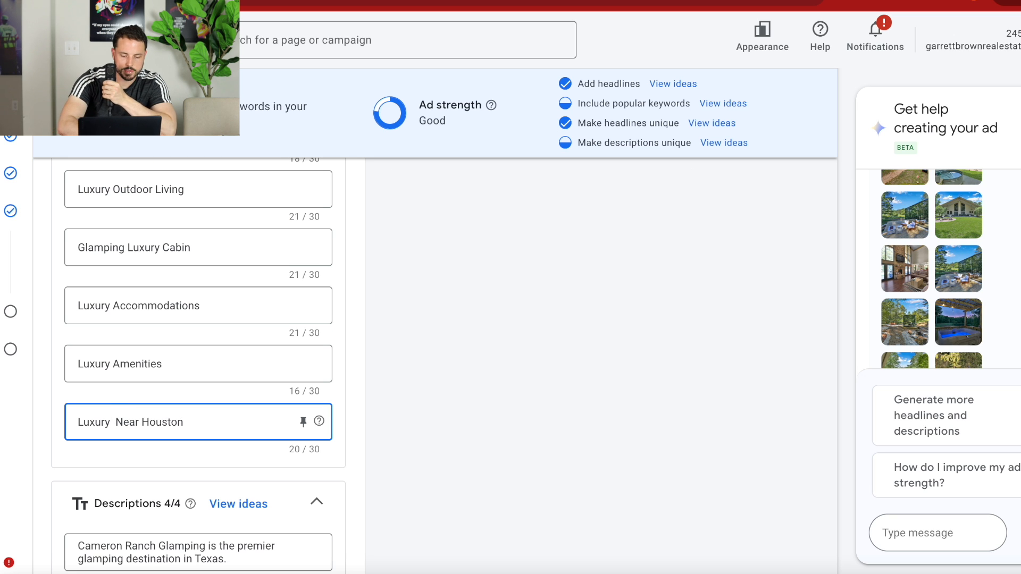
text(C)
text(abins)
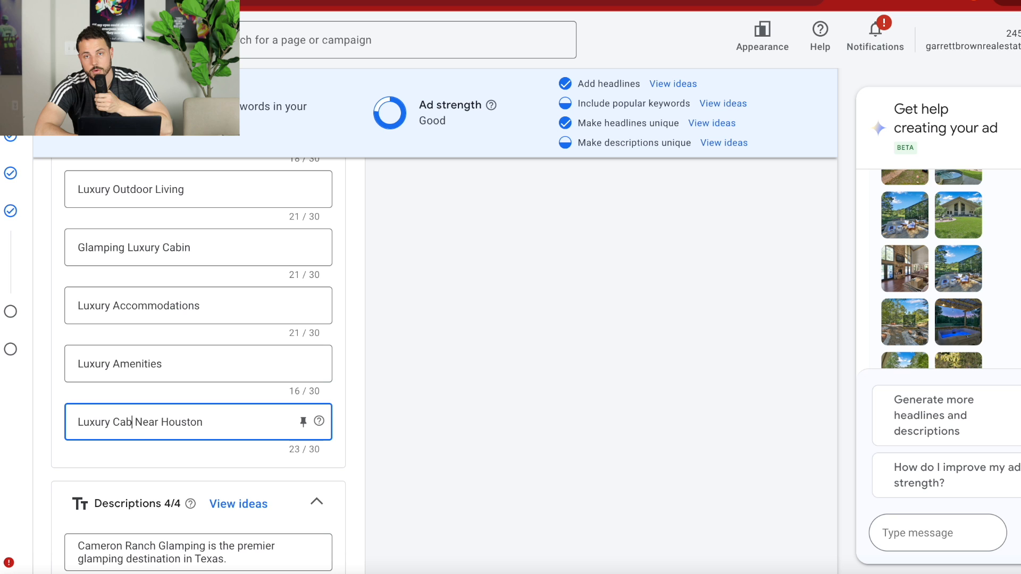
Review the ad's headlines, descriptions and preview for wording that suits the glamping site.
scroll(180, 351, up, 1)
scroll(183, 342, up, 5)
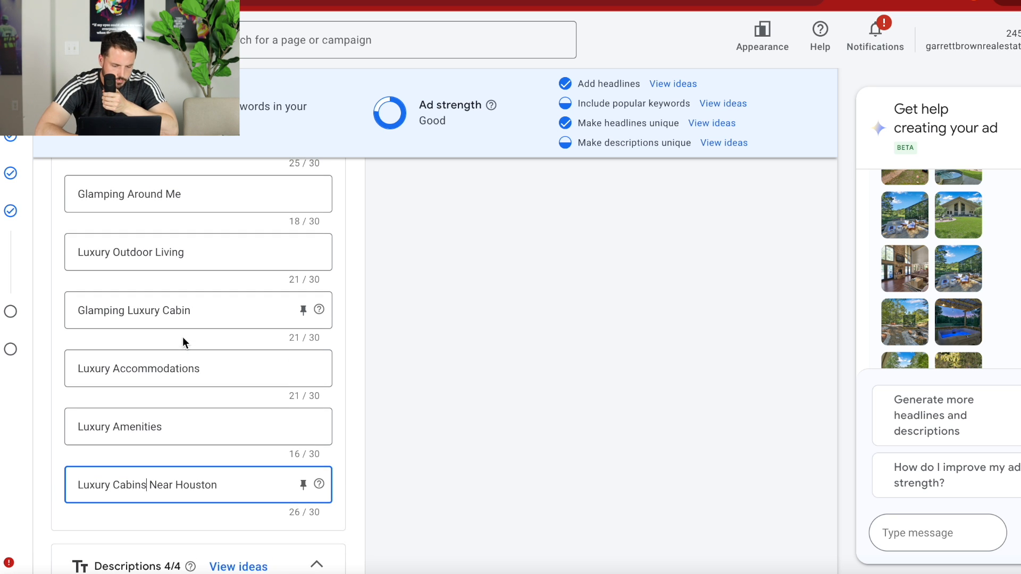
scroll(183, 342, up, 7)
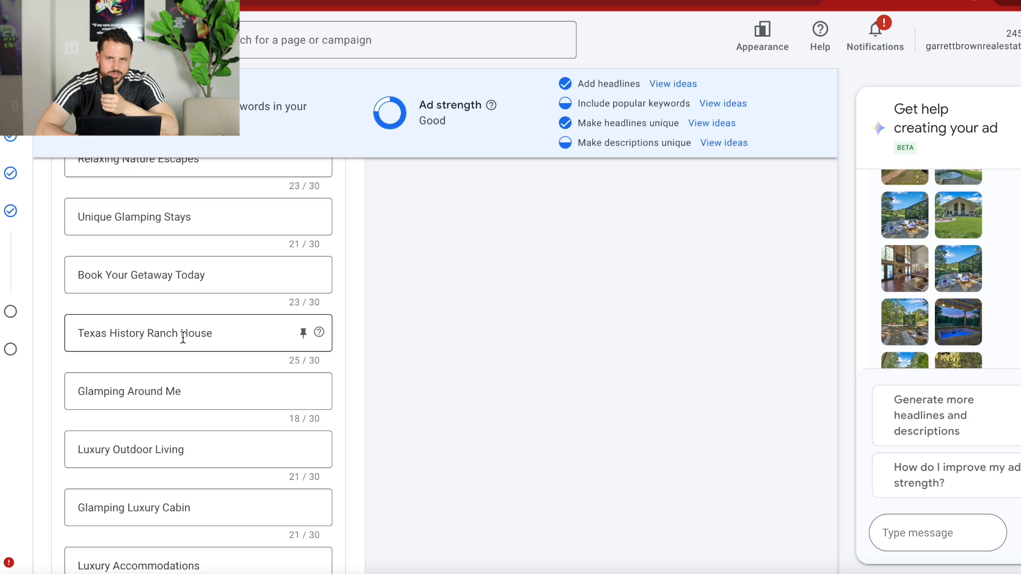
scroll(183, 338, up, 10)
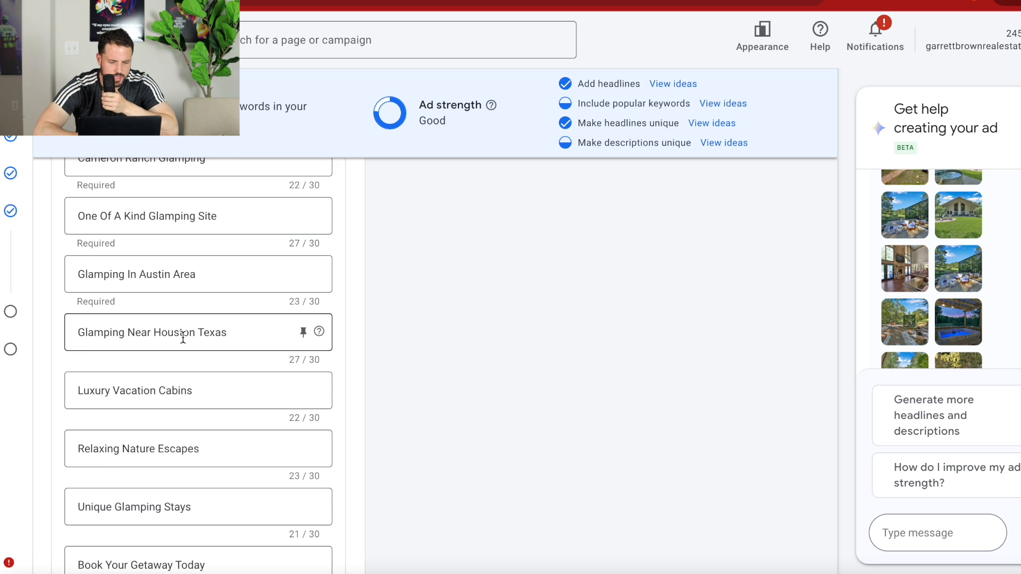
scroll(183, 336, up, 4)
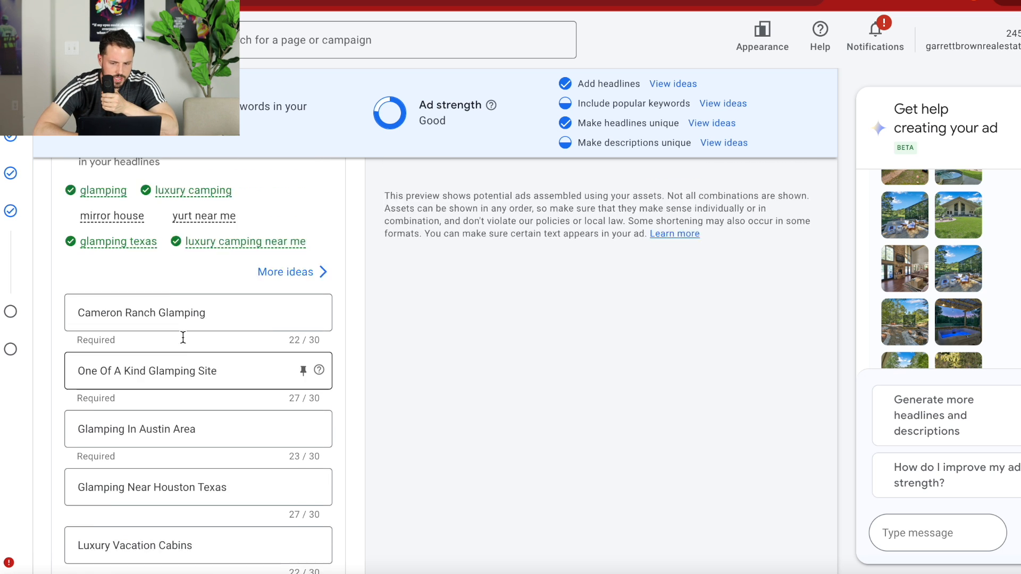
scroll(198, 311, down, 20)
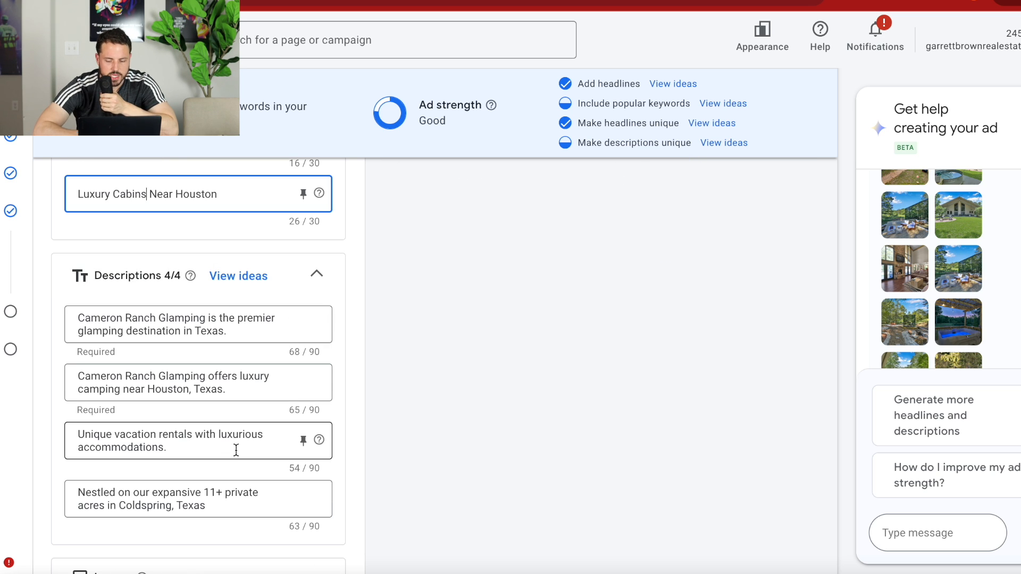
scroll(235, 449, down, 3)
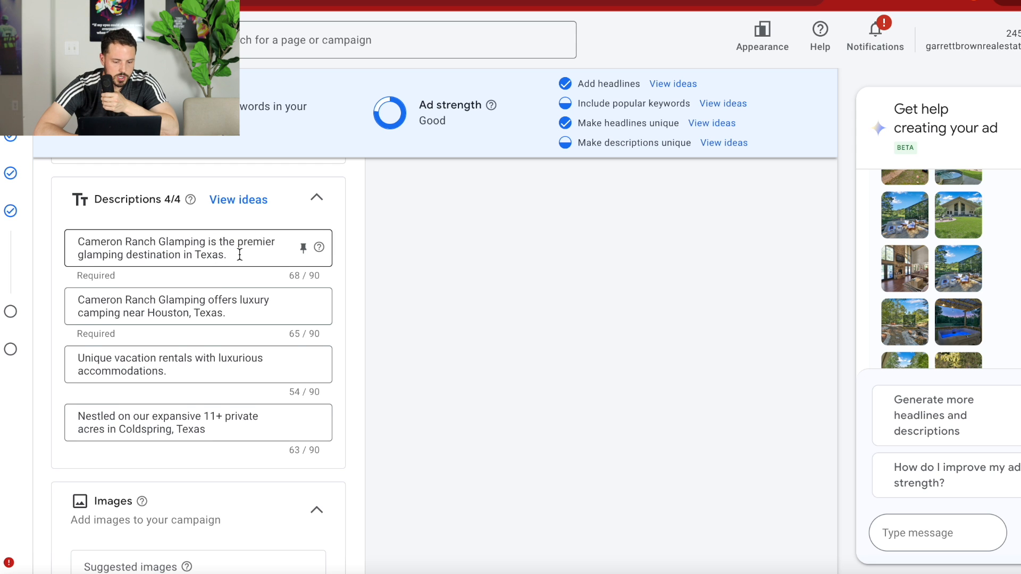
scroll(240, 255, up, 1)
scroll(240, 255, up, 15)
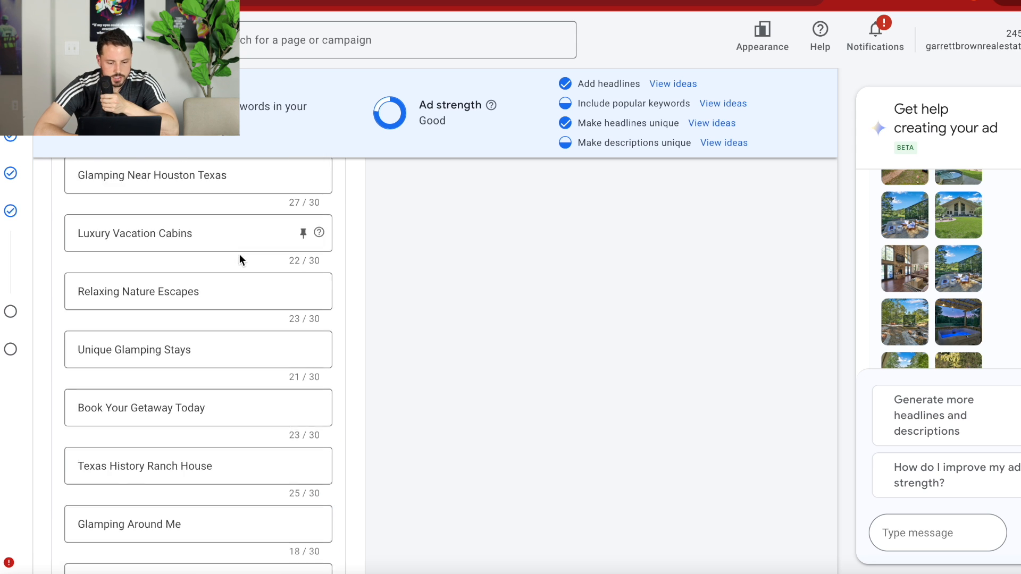
scroll(241, 259, up, 8)
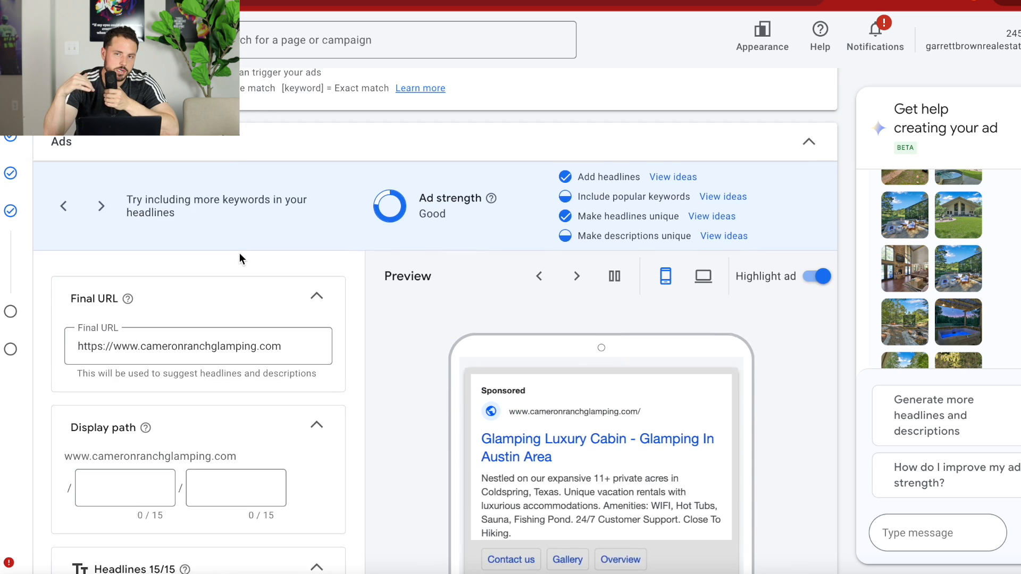
scroll(241, 259, down, 10)
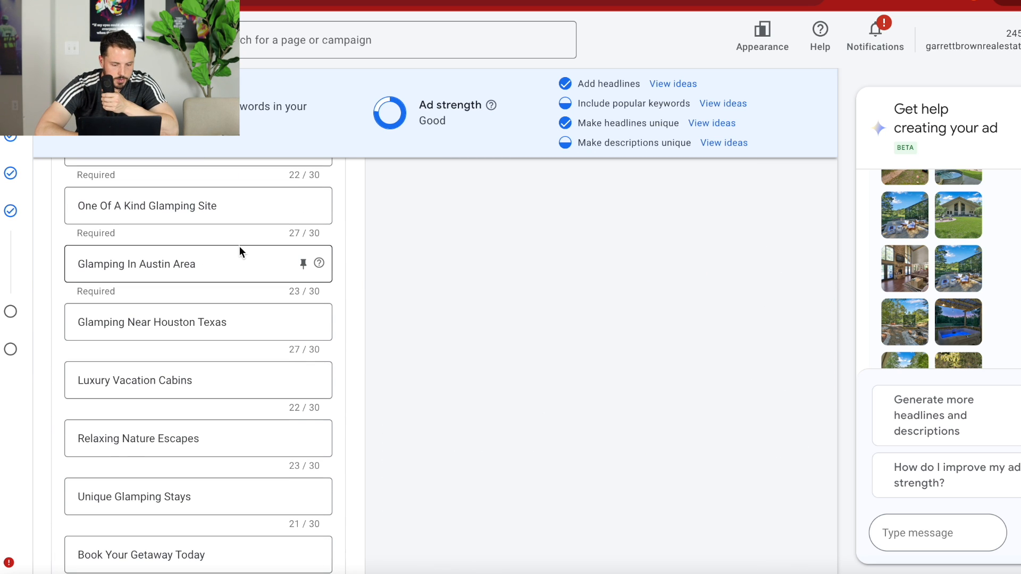
scroll(239, 246, down, 15)
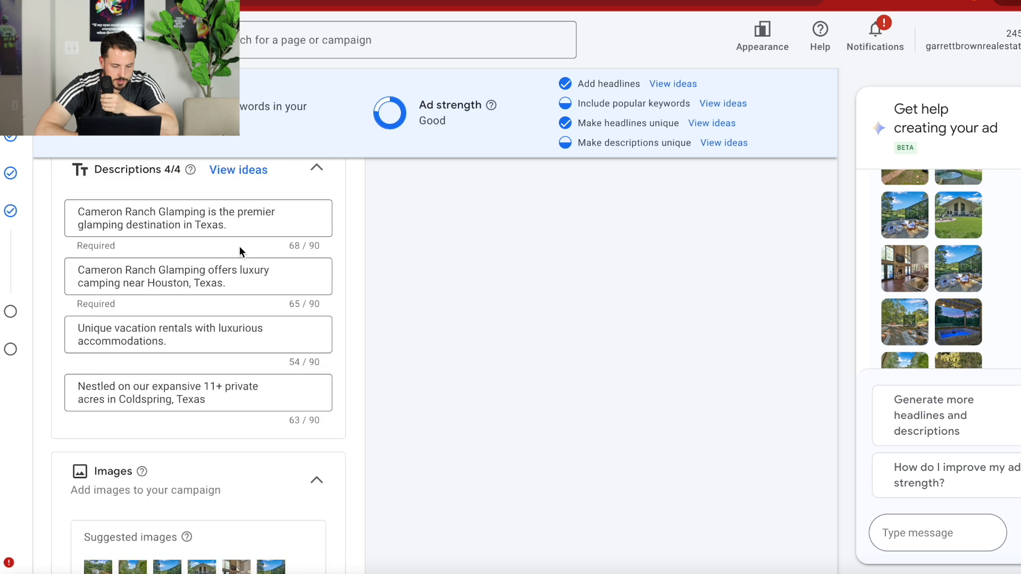
Add the suggested images to the campaign, leaving out the second pool and lawn photo, the house exterior and the living room interior.
scroll(130, 247, up, 2)
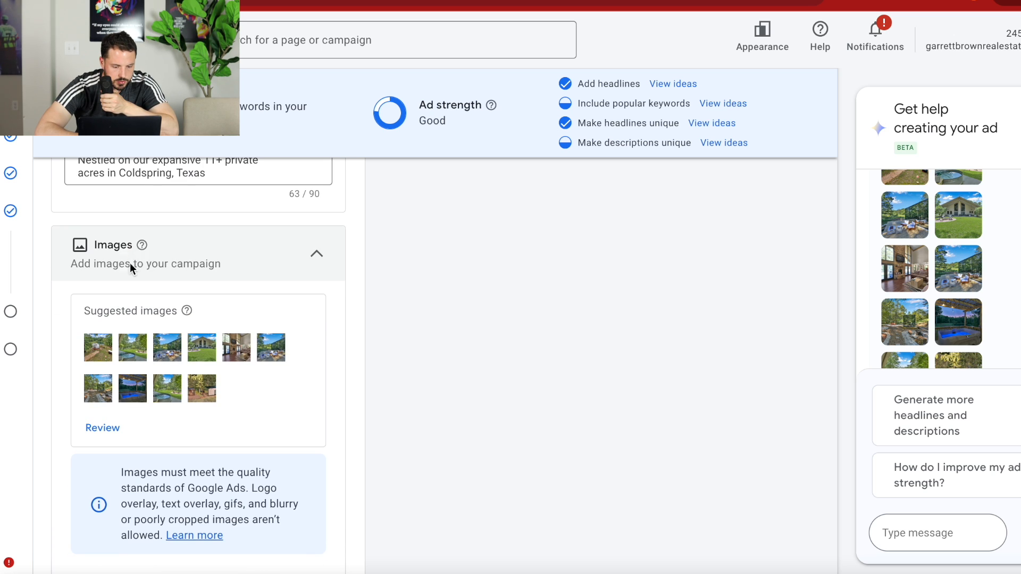
scroll(148, 494, down, 4)
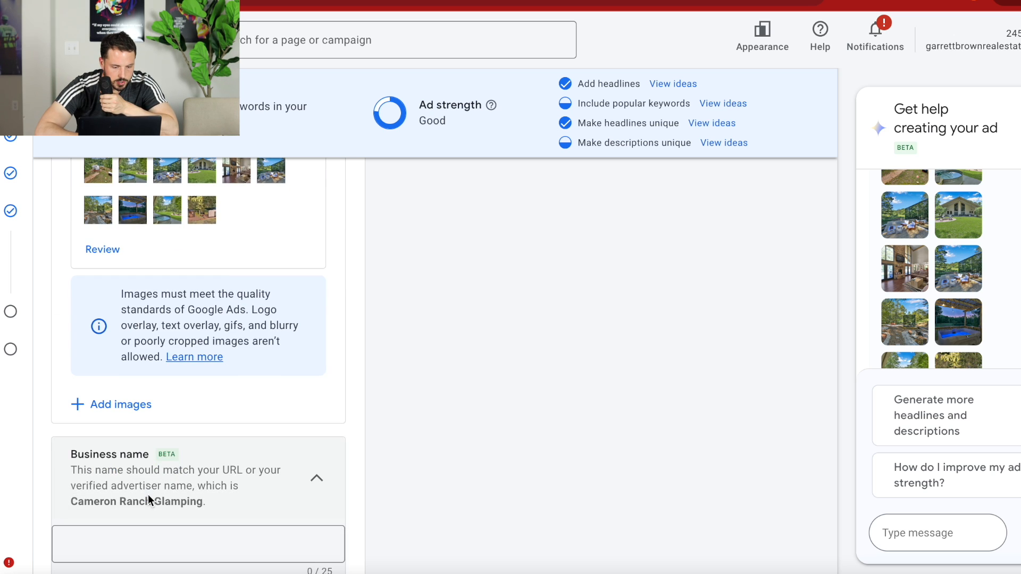
click(126, 410)
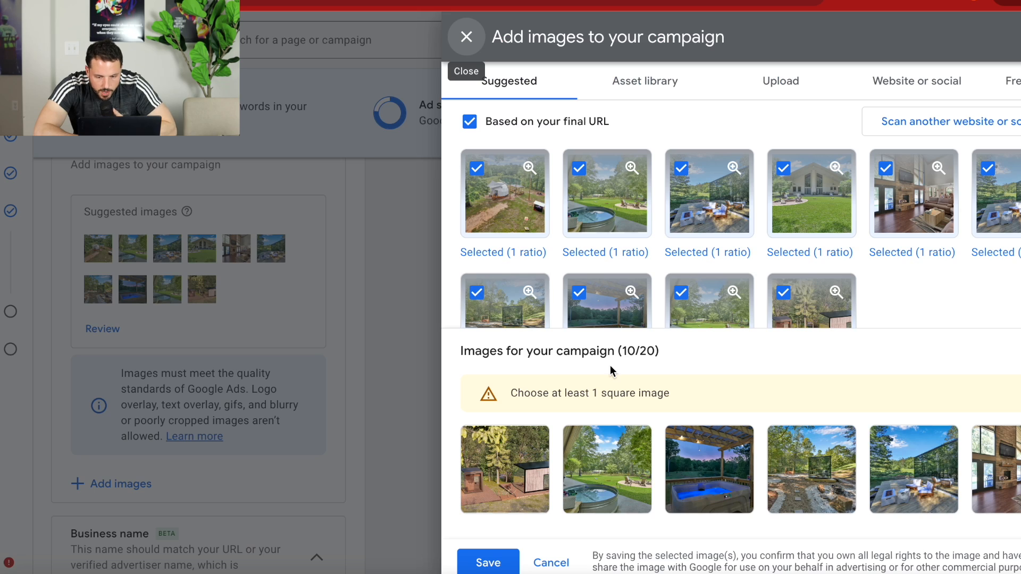
click(579, 170)
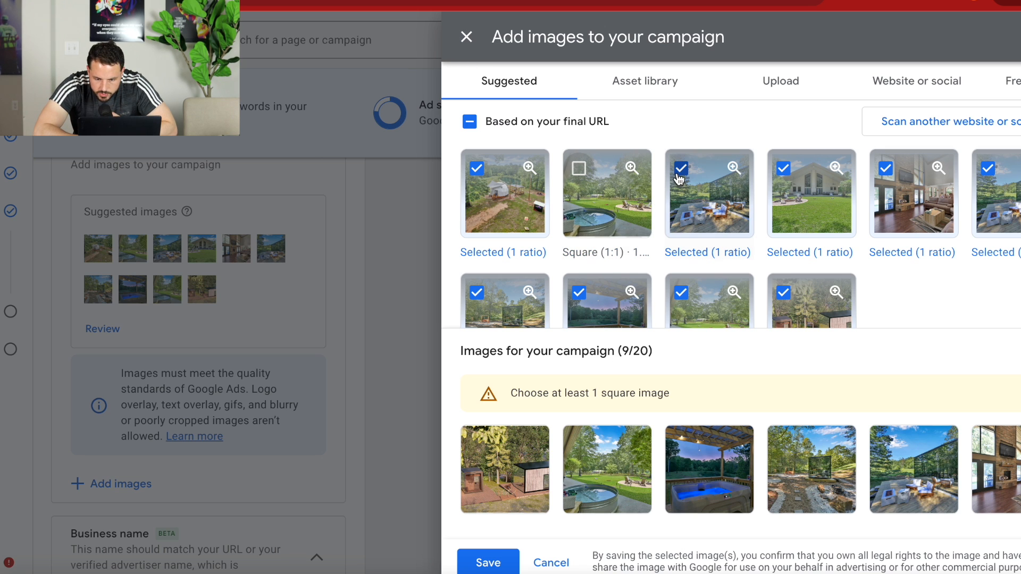
click(785, 170)
click(886, 169)
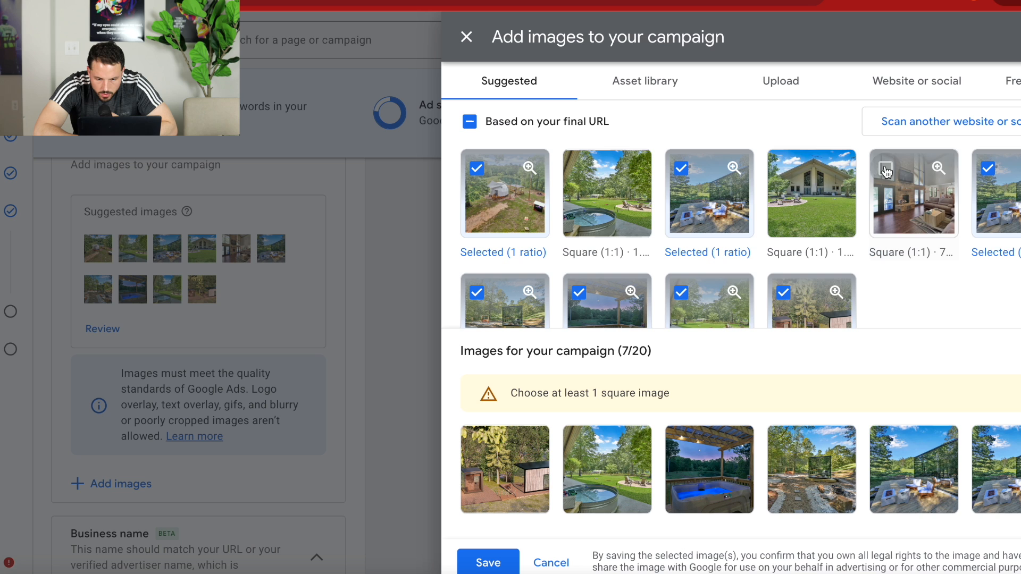
Expand the additional asset types and add a campaign-level call asset with the business's United States phone number.
scroll(736, 265, down, 2)
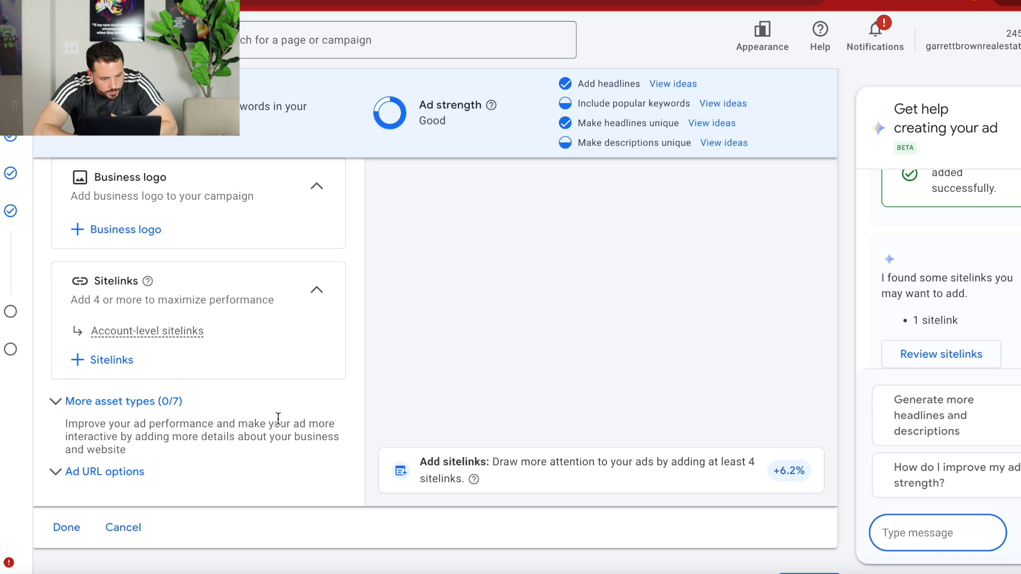
click(167, 402)
scroll(167, 404, down, 3)
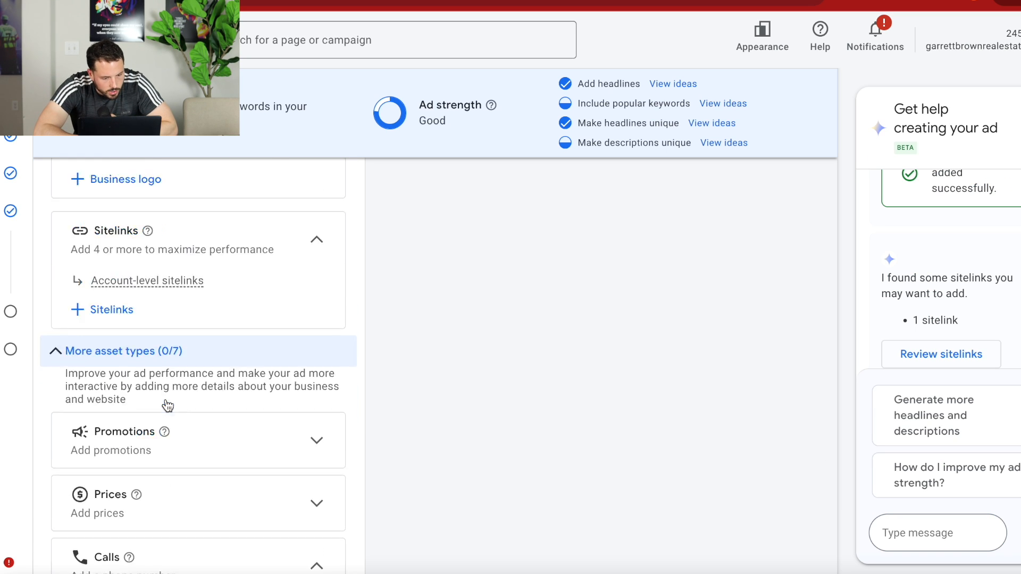
scroll(166, 404, down, 6)
scroll(165, 401, up, 2)
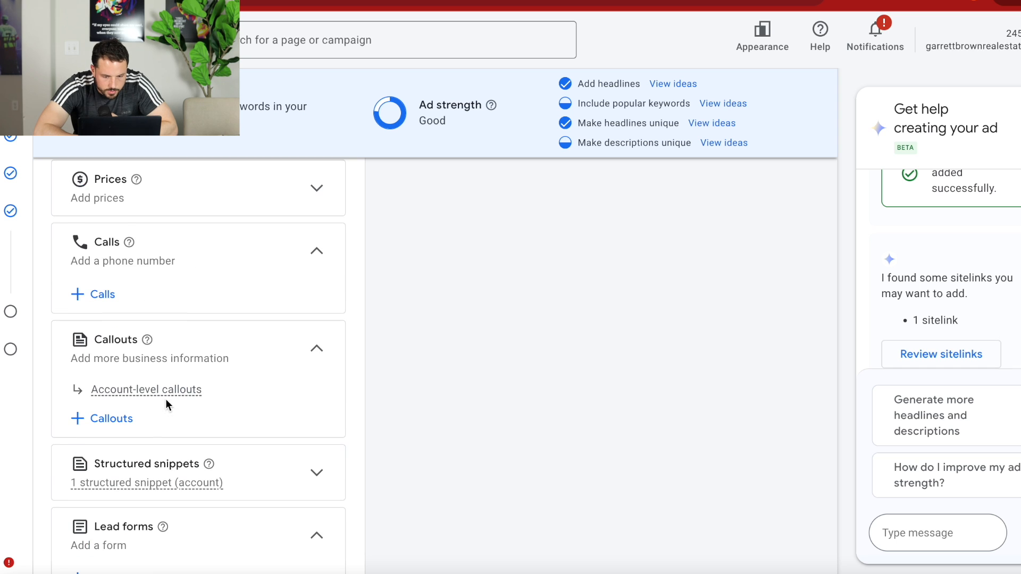
click(99, 295)
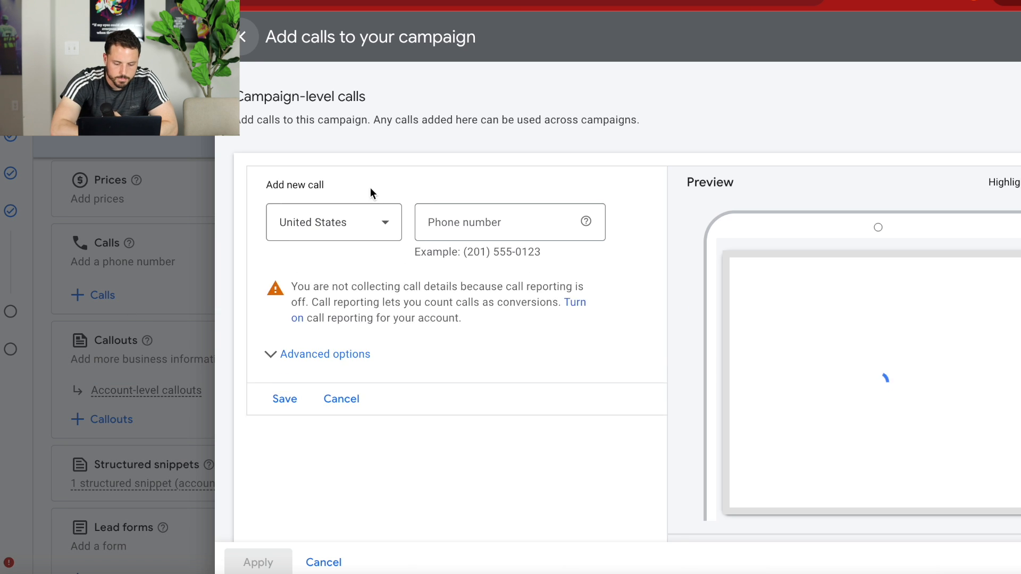
click(471, 219)
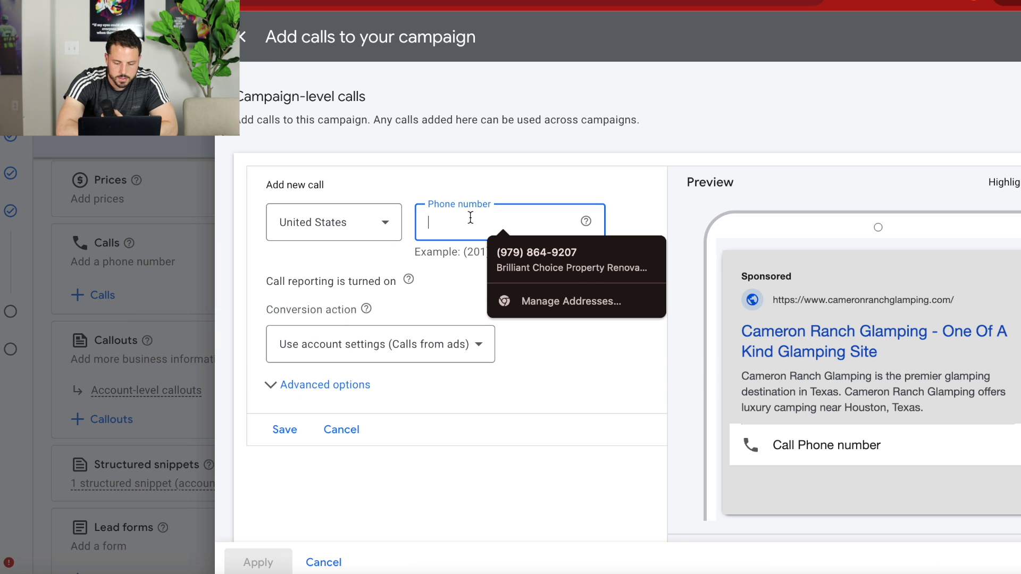
text(93)
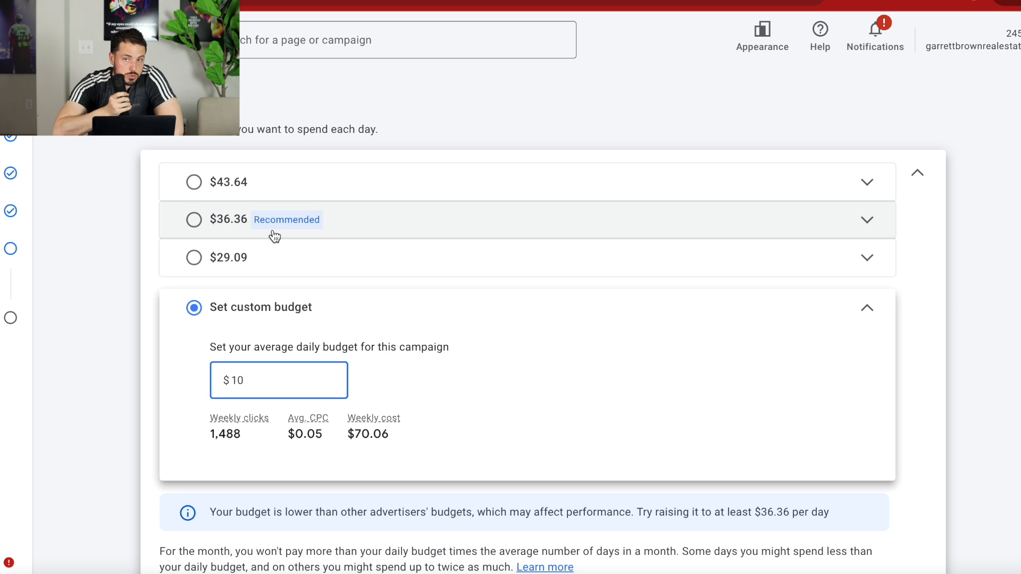
Set the campaign's custom average daily budget to $5.00 and continue to the final campaign review.
double_click(257, 380)
text(5)
click(433, 381)
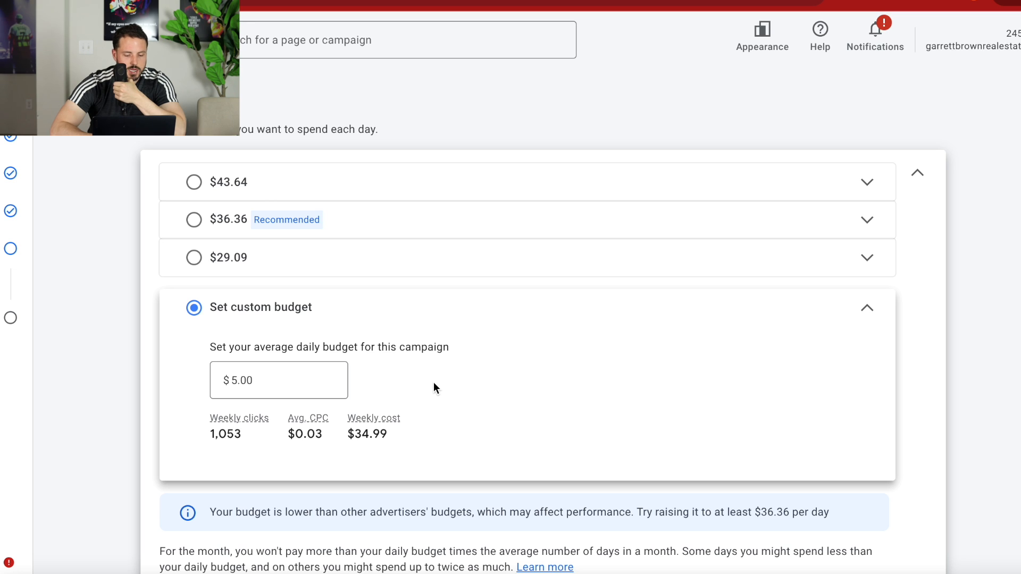
scroll(461, 355, down, 2)
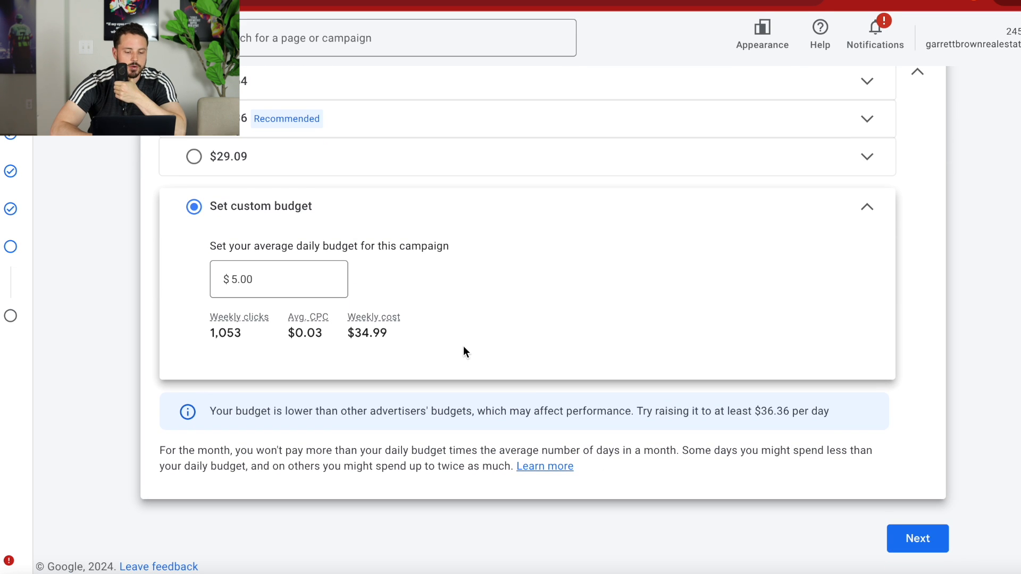
click(918, 542)
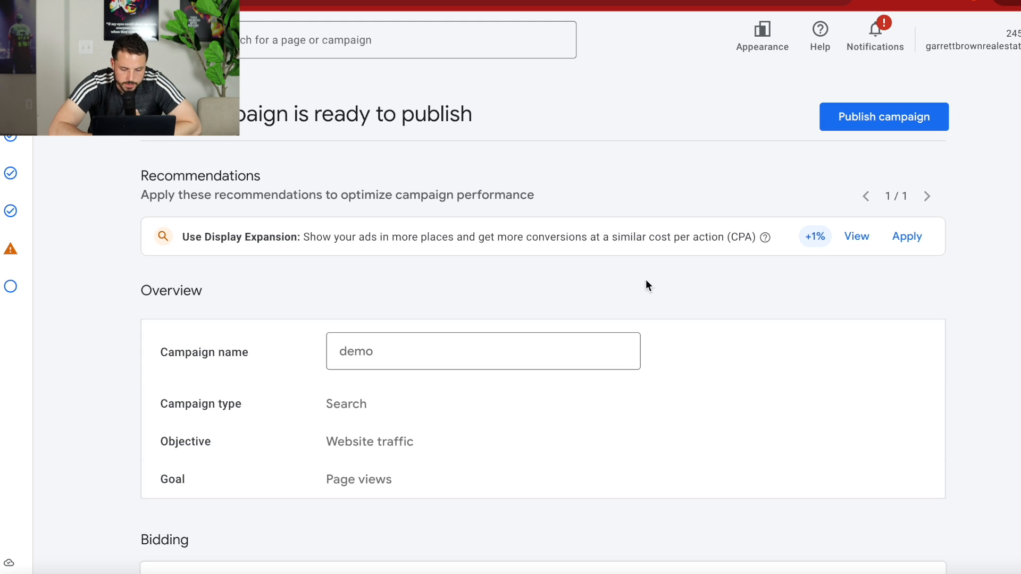
Check the summary of the "demo" campaign, publish it and look over its diagnostics.
scroll(645, 280, down, 12)
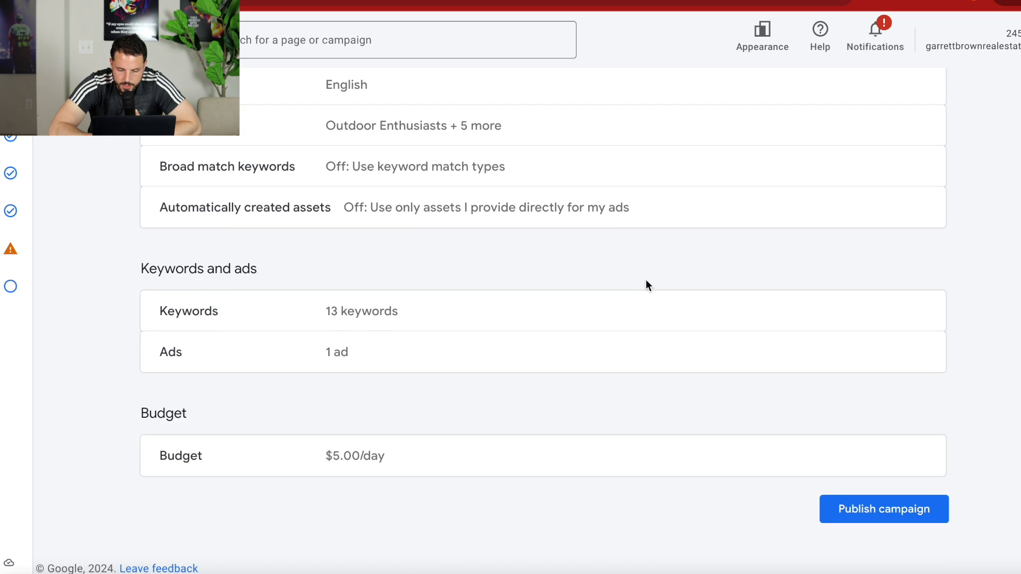
click(867, 510)
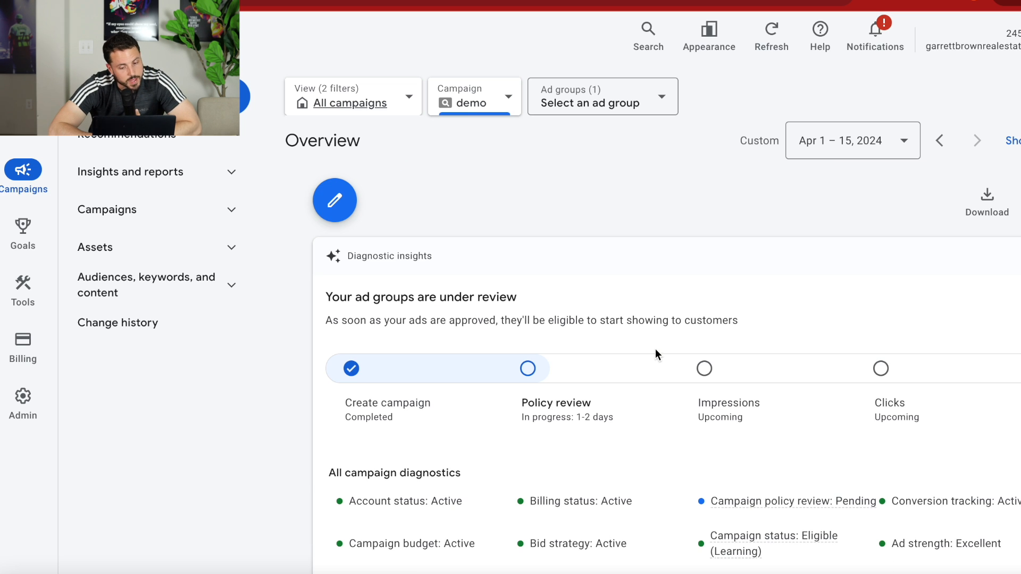
scroll(655, 348, down, 3)
scroll(655, 349, up, 2)
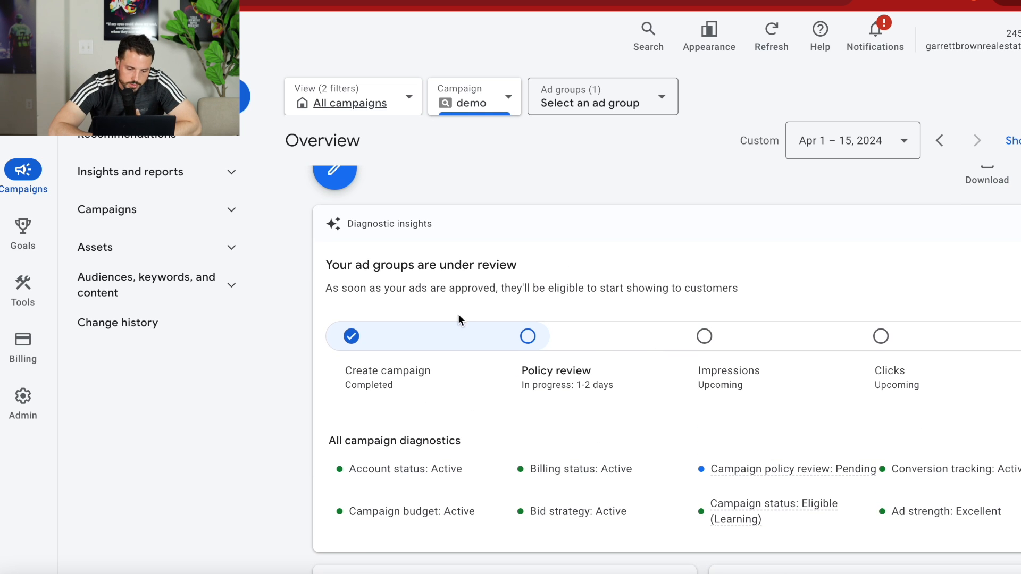